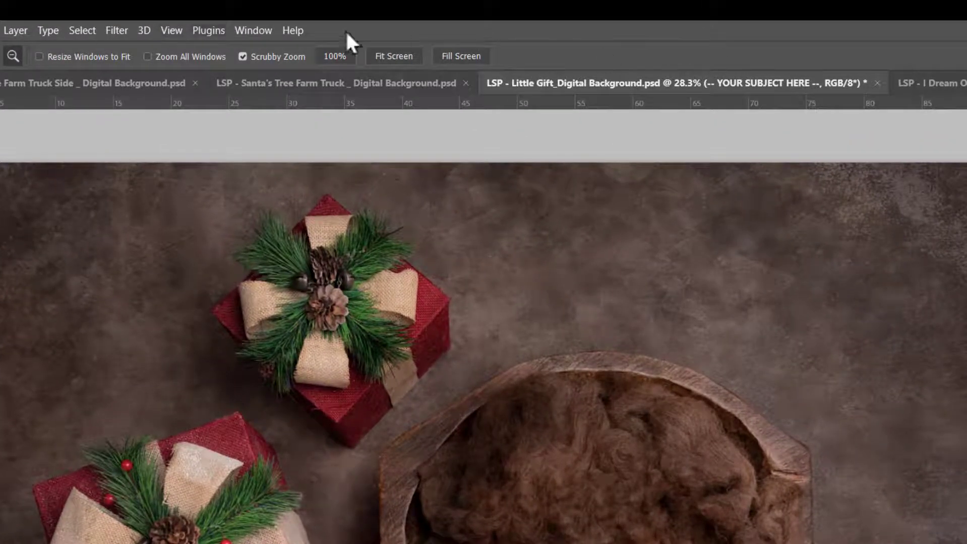
click(253, 31)
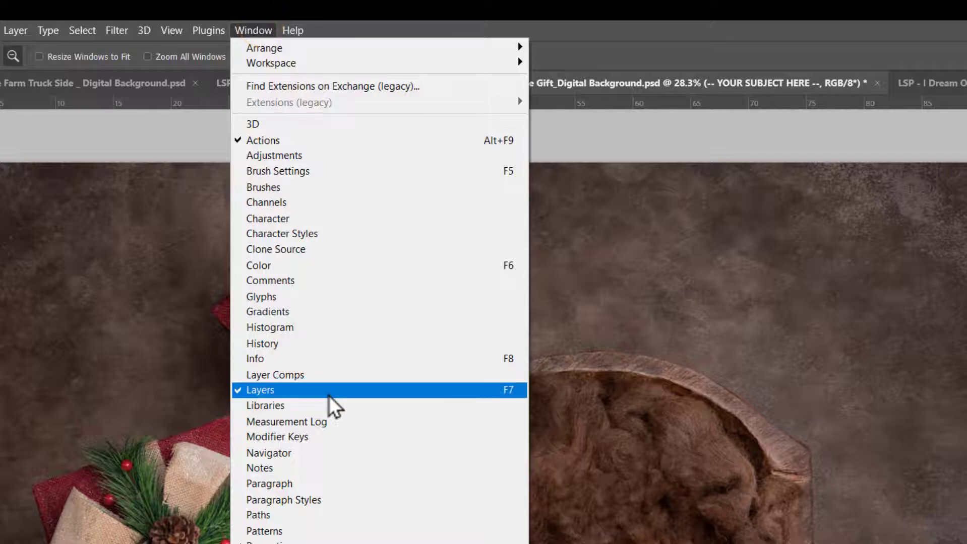
click(254, 28)
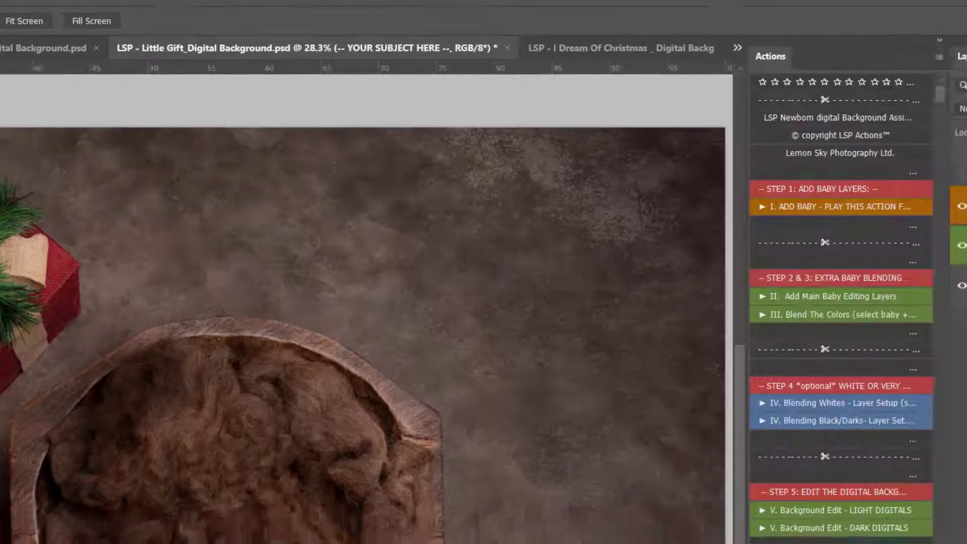
Compare the background with and without the "Shadows - paint on or off" layer, leaving "YOUR SUBJECT HERE" selected.
click(735, 257)
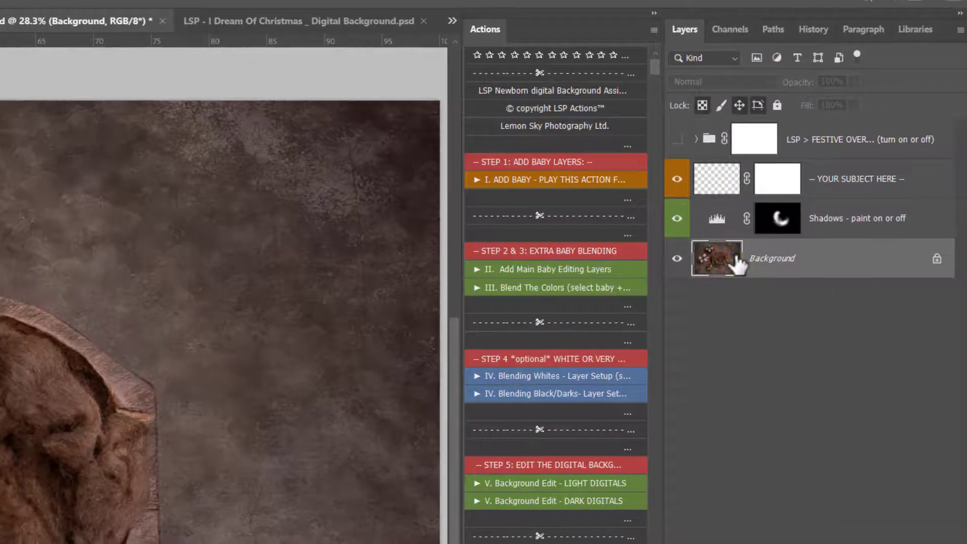
click(717, 221)
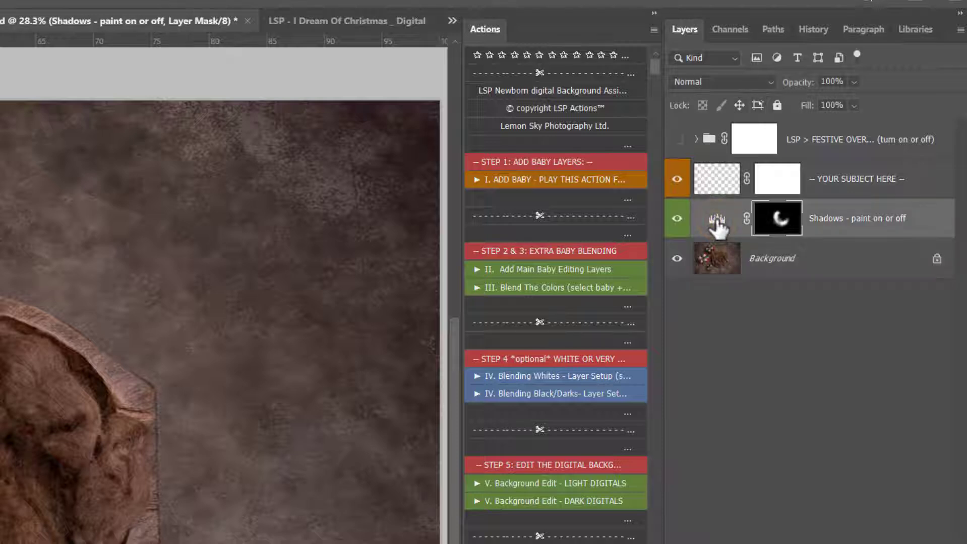
click(673, 218)
click(673, 218)
click(674, 219)
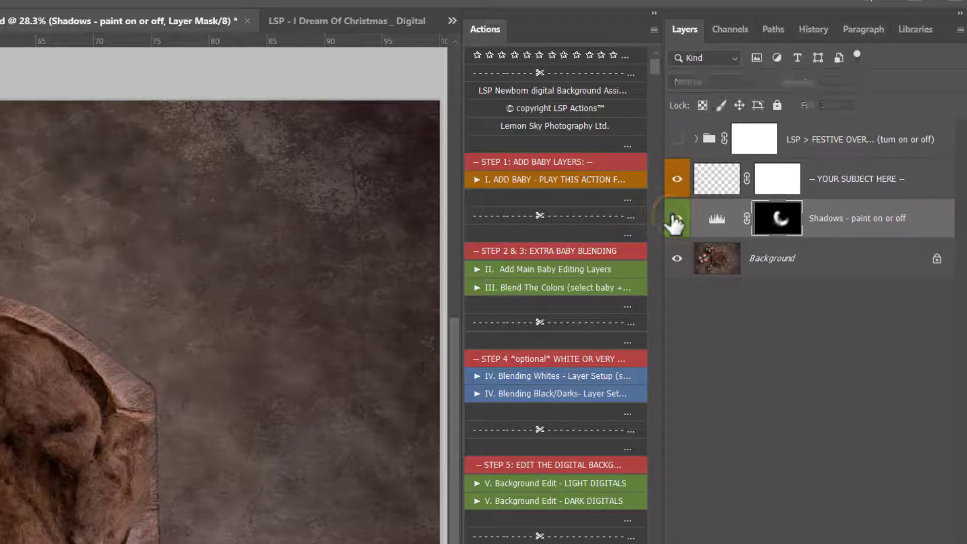
click(674, 219)
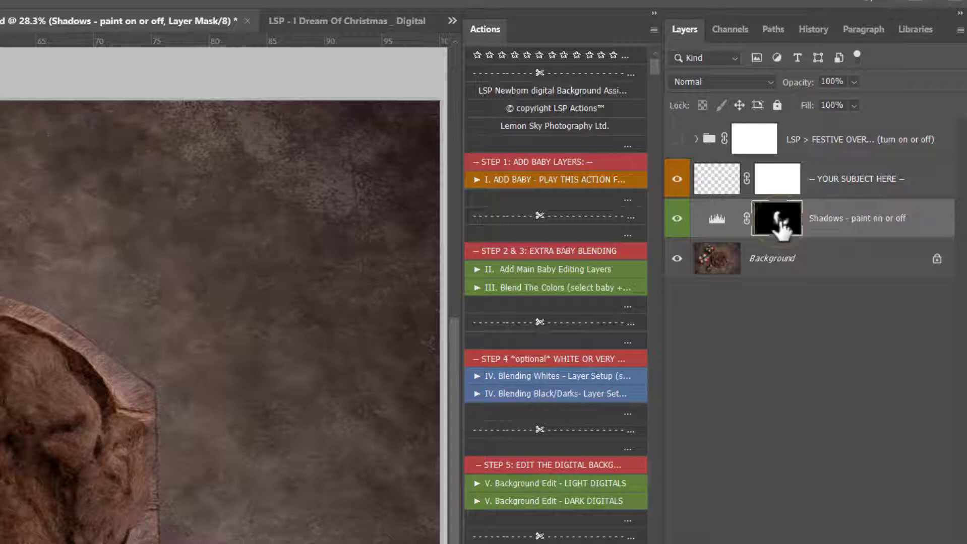
click(713, 181)
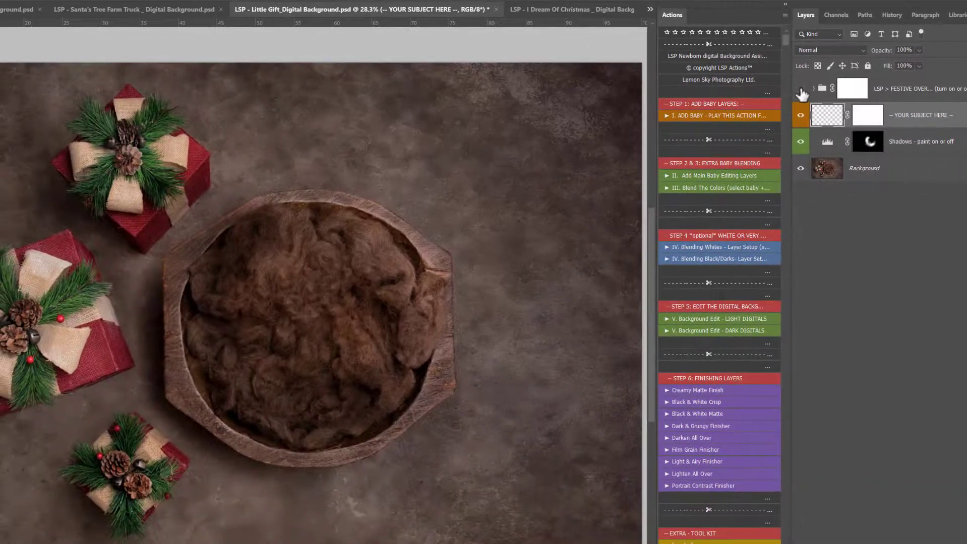
Compare the background with and without the festive overlay group, leaving the group hidden.
click(801, 90)
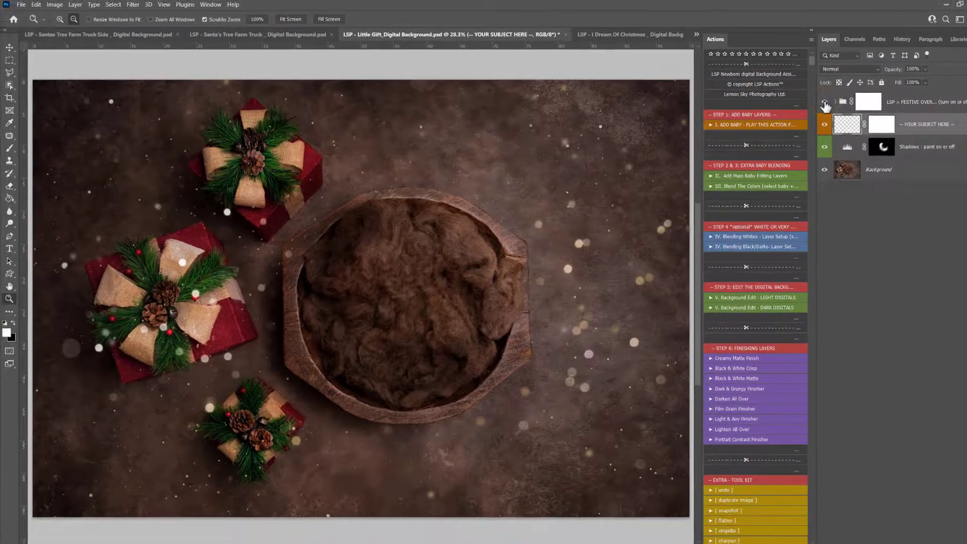
click(824, 104)
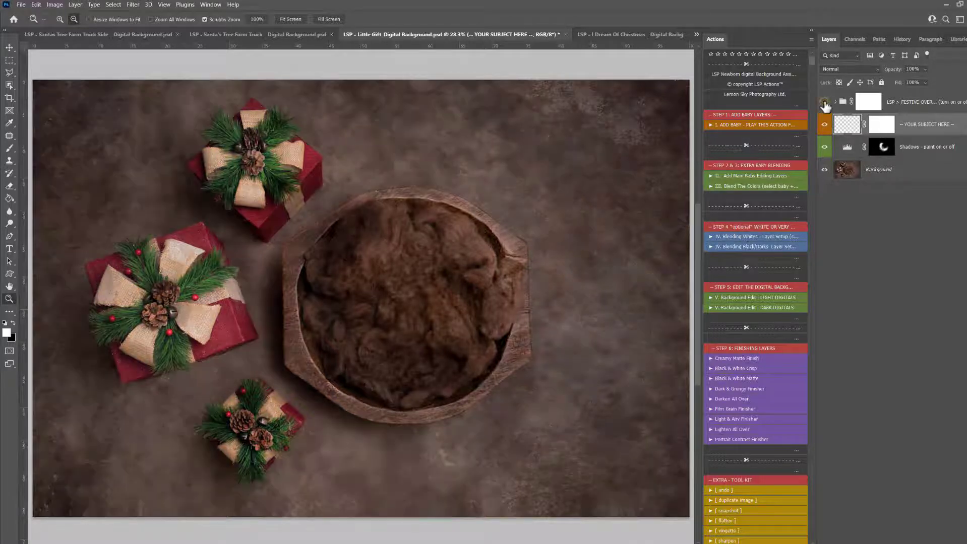
click(825, 104)
click(824, 103)
click(825, 104)
click(824, 103)
Collapse the actions list and place the raw photo 375A1628.CR2 as an embedded image with its exposure raised to +0.70.
click(810, 30)
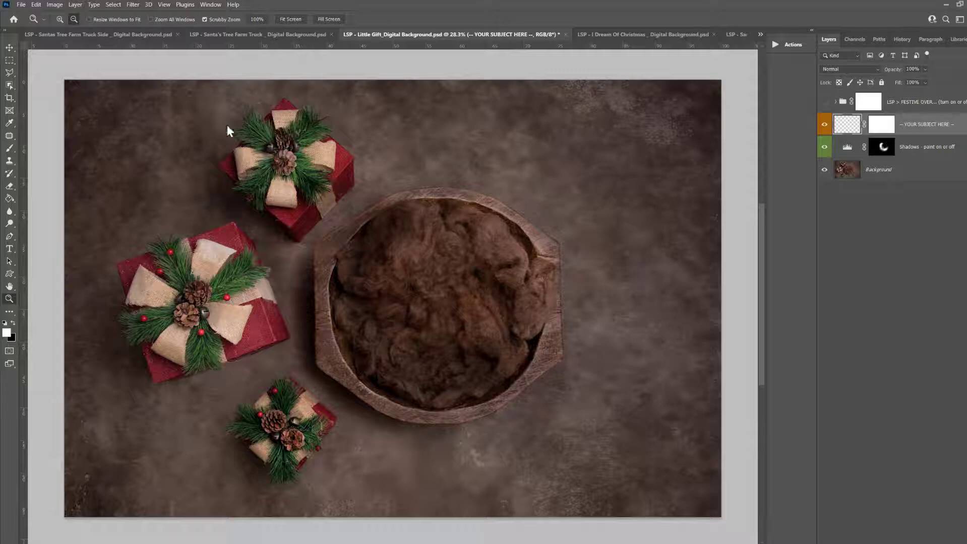
click(21, 5)
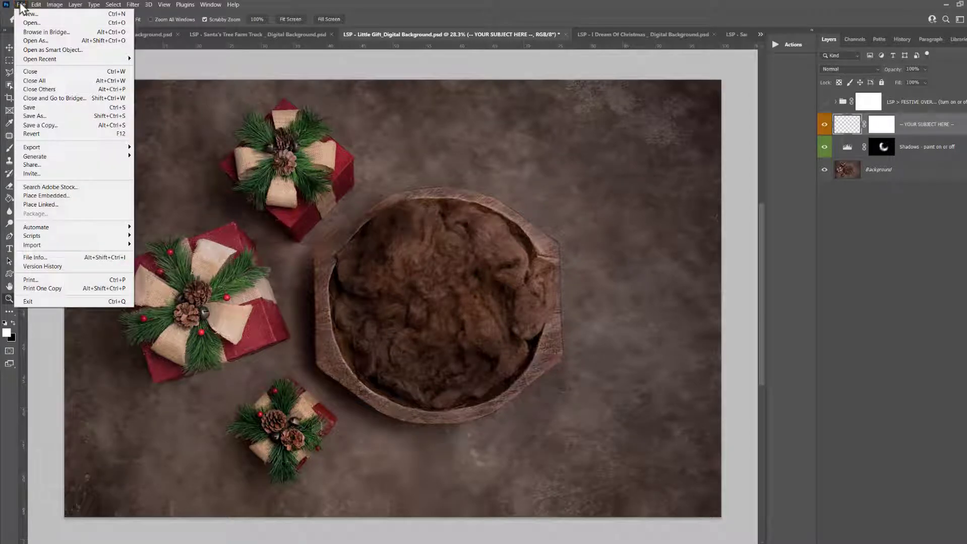
click(66, 196)
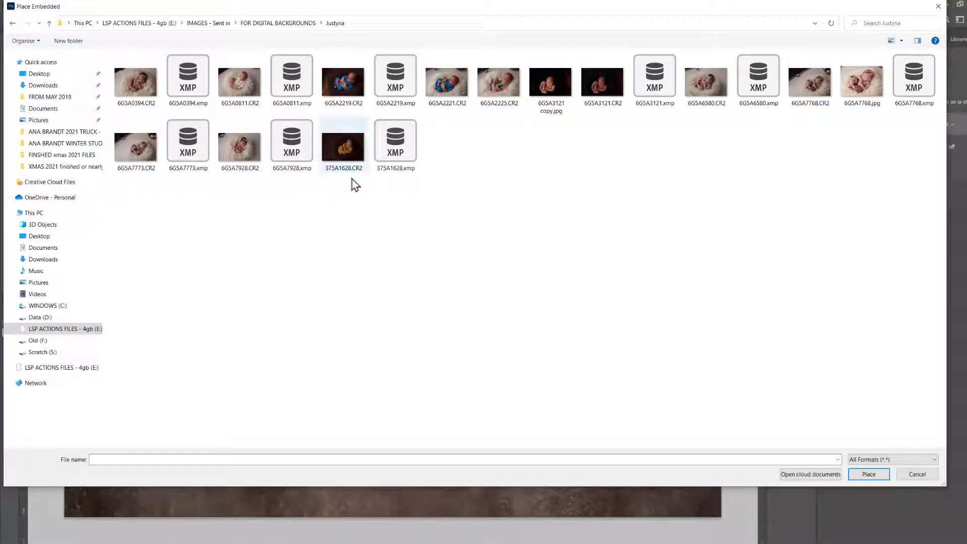
click(343, 151)
click(348, 110)
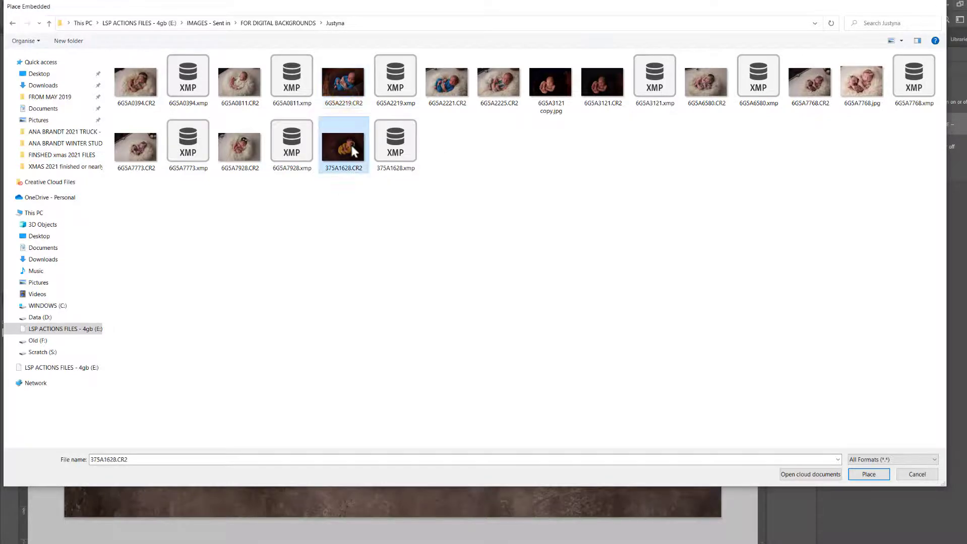
double_click(351, 145)
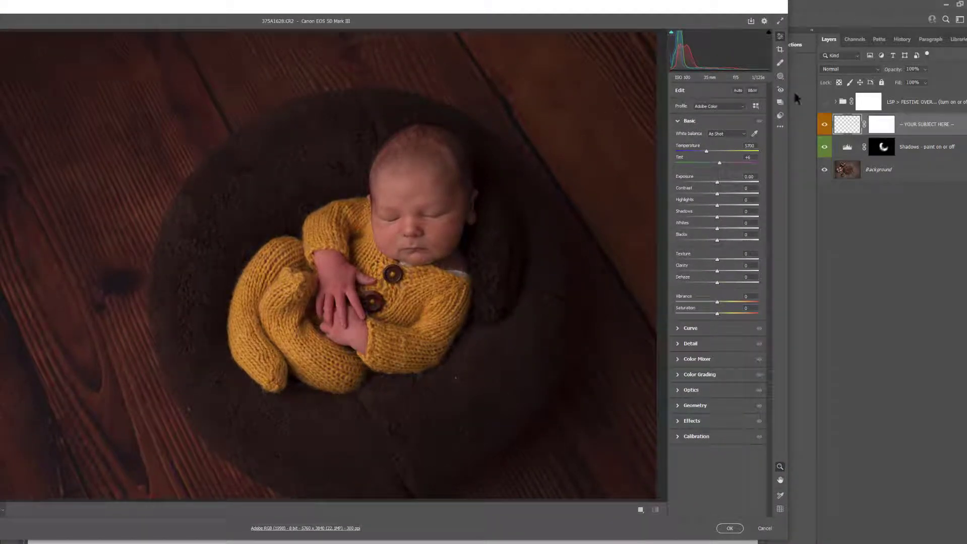
drag(718, 183, 723, 183)
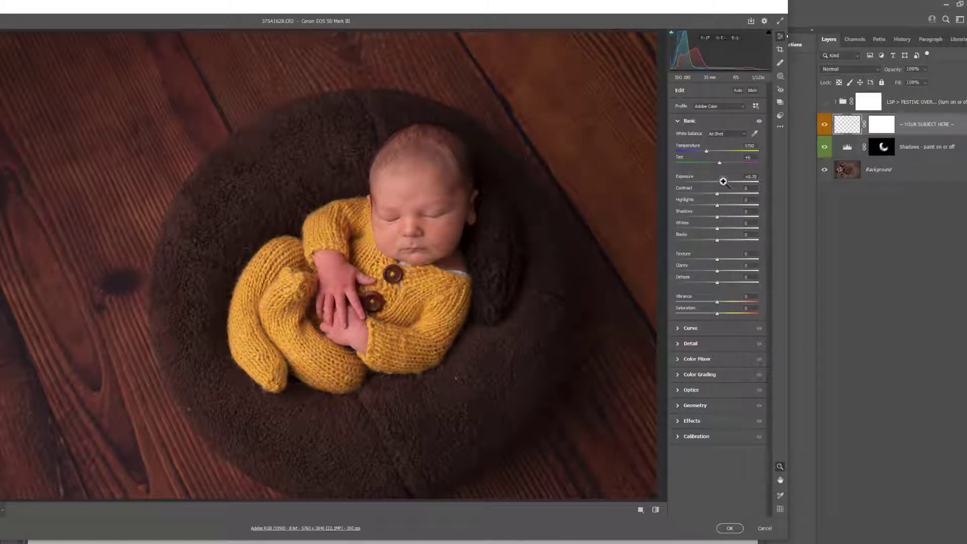
click(730, 528)
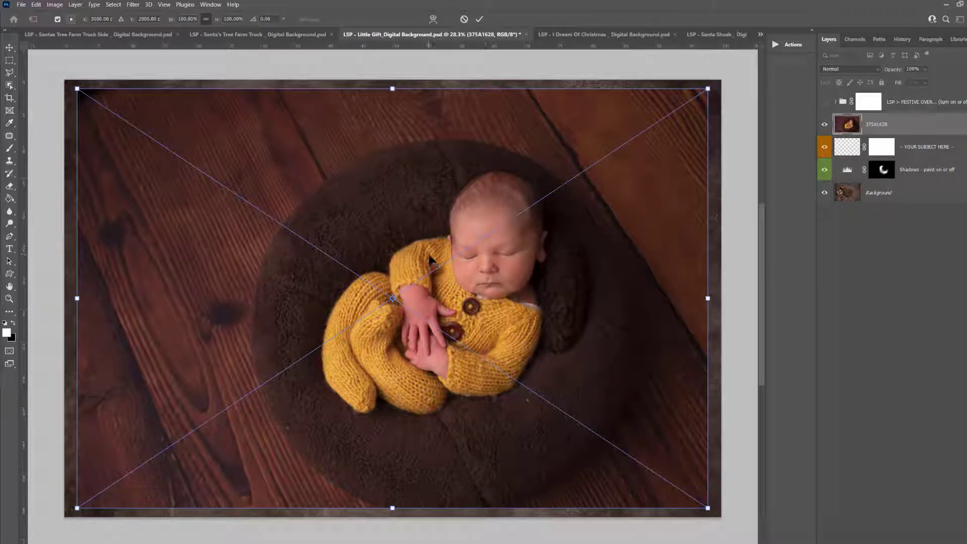
Flip the placed baby photo horizontally and lower its opacity to 51% to see the background through it.
right_click(467, 208)
click(512, 377)
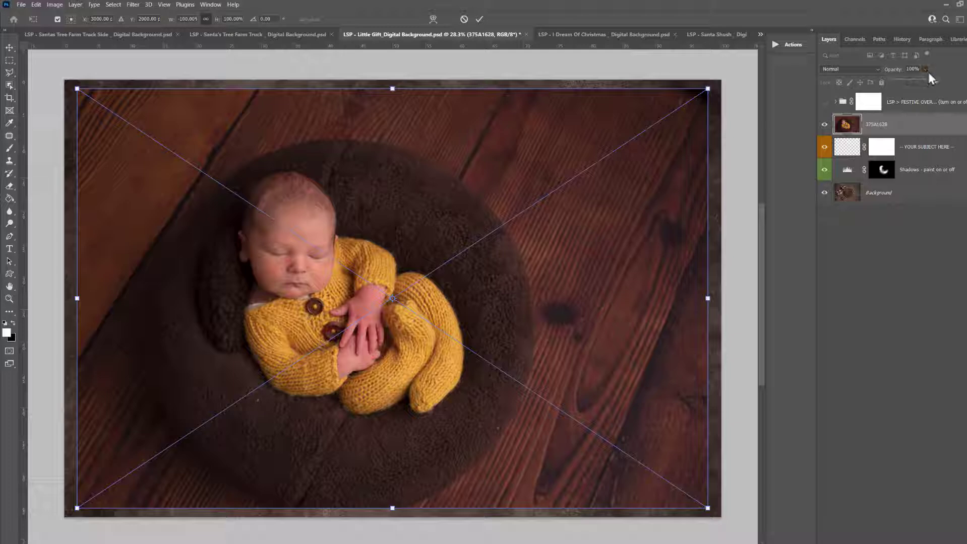
drag(933, 80, 913, 81)
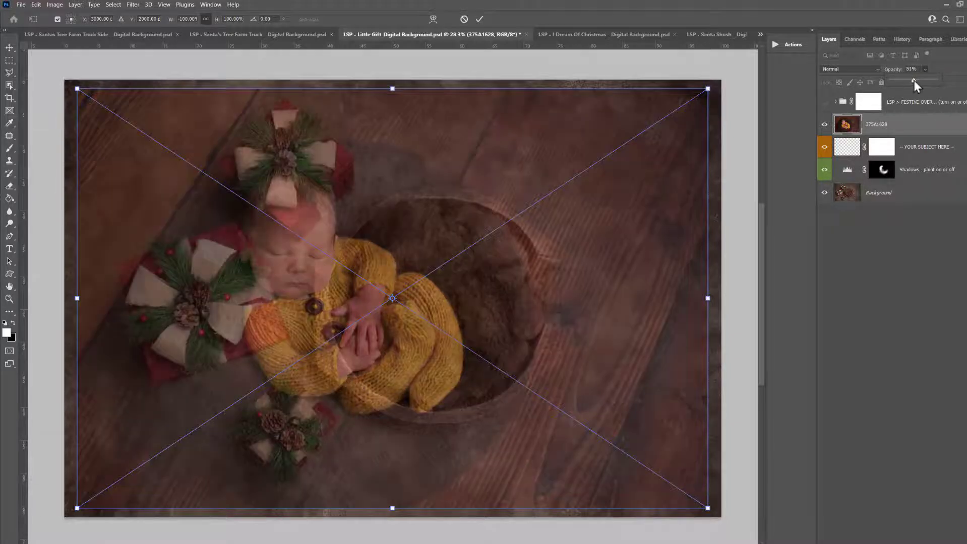
Scale the baby photo to about 75%, tilt it about 5 degrees clockwise so the baby lies inside the wooden bowl, and commit the transform.
drag(708, 88, 449, 259)
drag(365, 320, 586, 261)
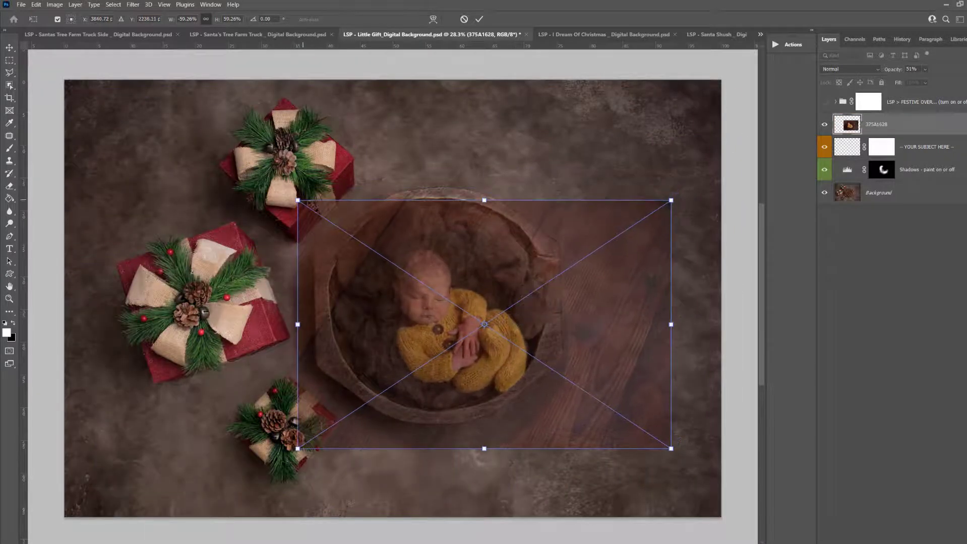
drag(297, 200, 233, 157)
drag(437, 255, 452, 251)
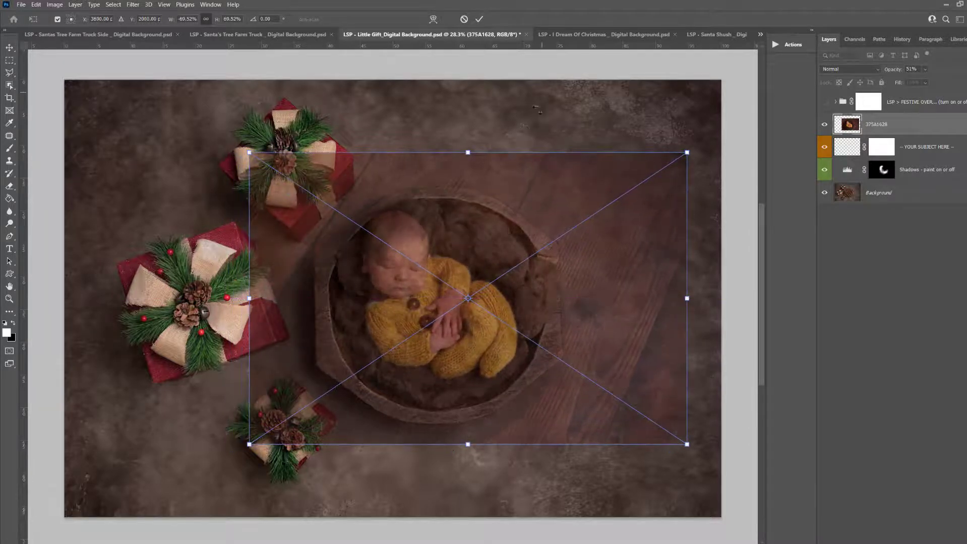
drag(536, 107, 474, 178)
drag(710, 278, 546, 287)
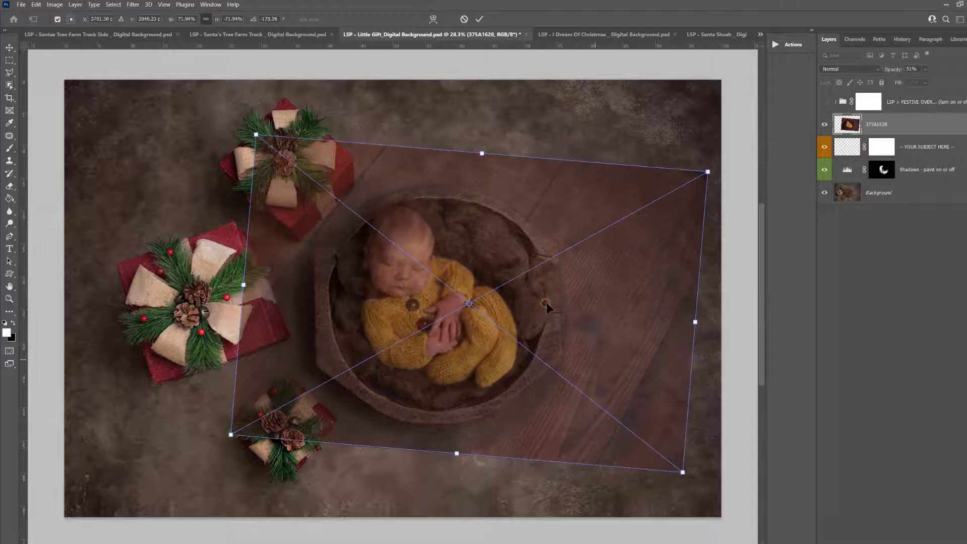
drag(682, 472, 697, 484)
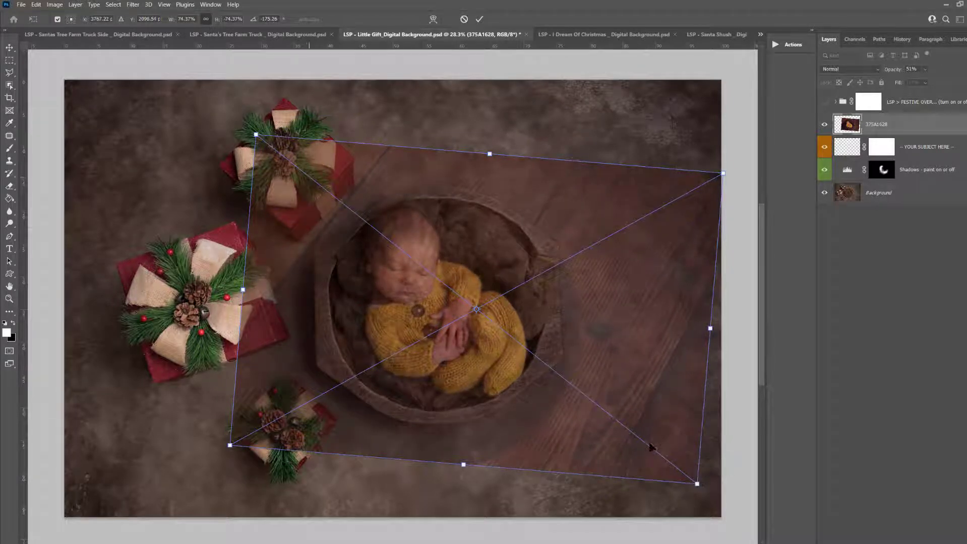
drag(256, 135, 254, 133)
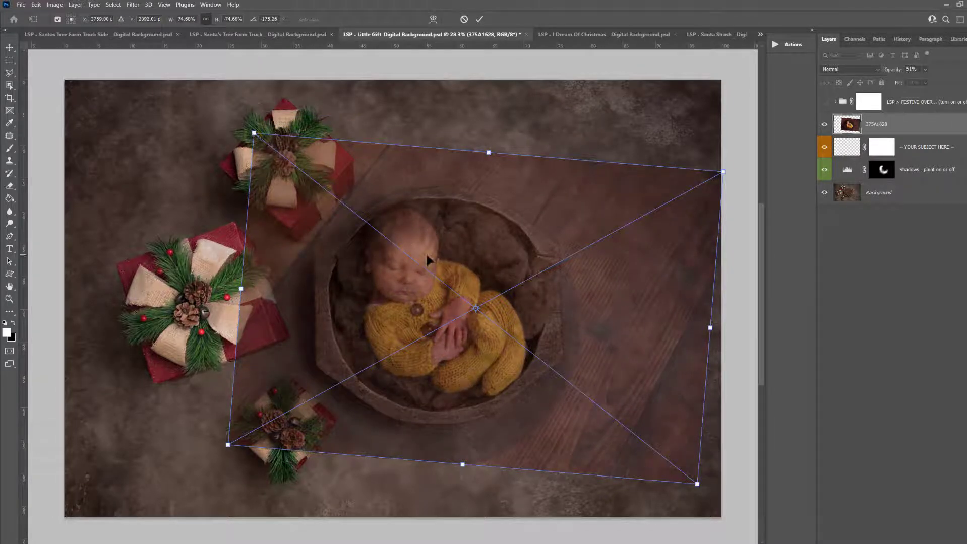
key(Return)
key(z)
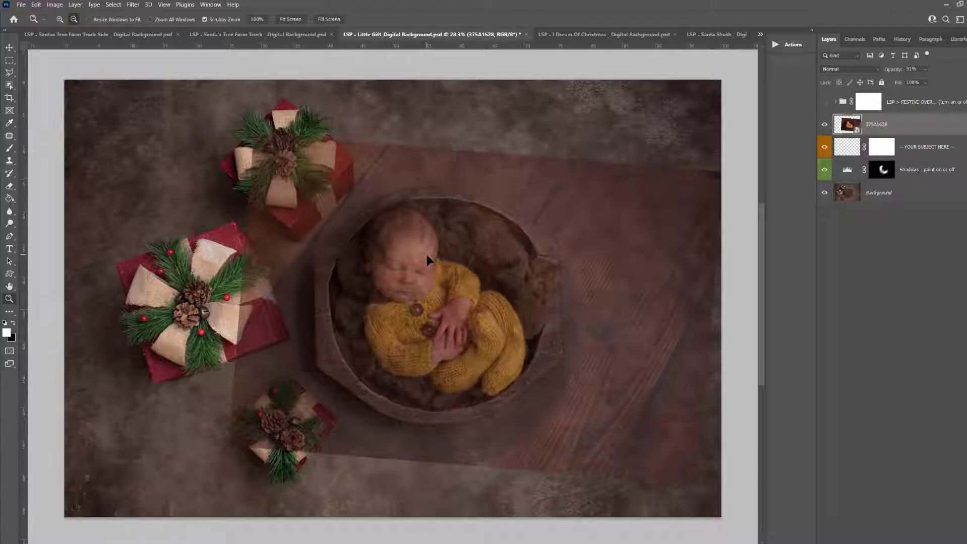
Restore the 375A1628 layer to 100% opacity and add a white layer mask to it.
click(923, 69)
drag(929, 79, 956, 81)
click(846, 127)
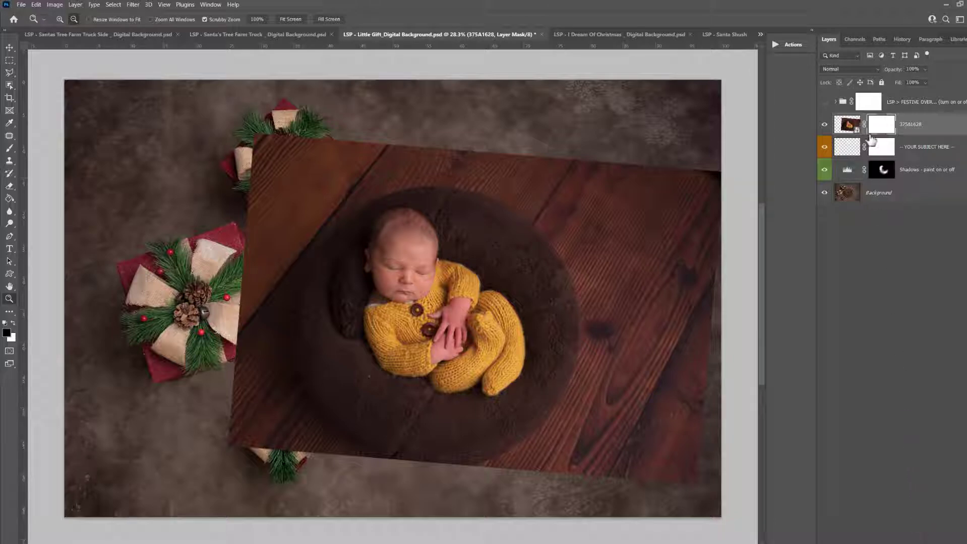
Set the Brush tool's flow to 74% and try a black mask stroke over the wooden floor beside the baby, undoing it.
click(9, 150)
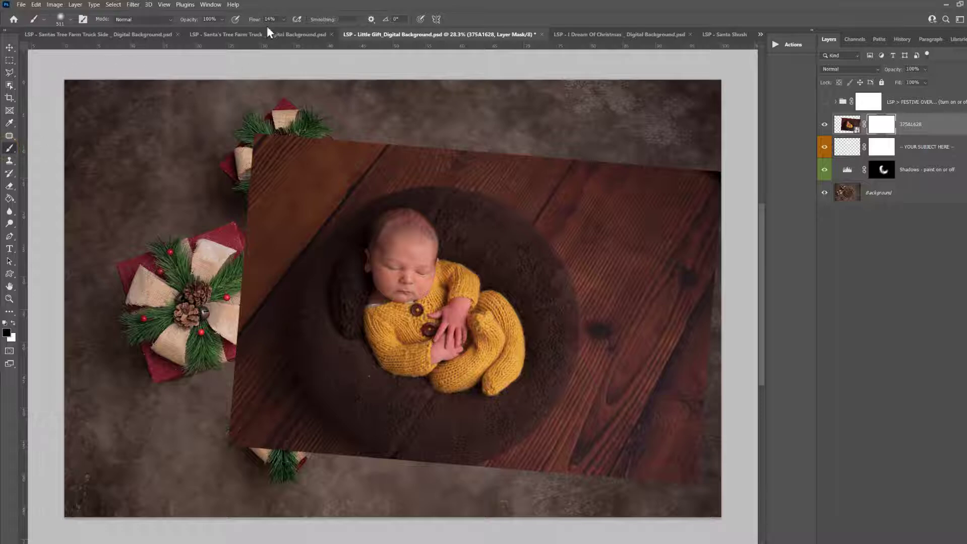
drag(304, 29, 313, 31)
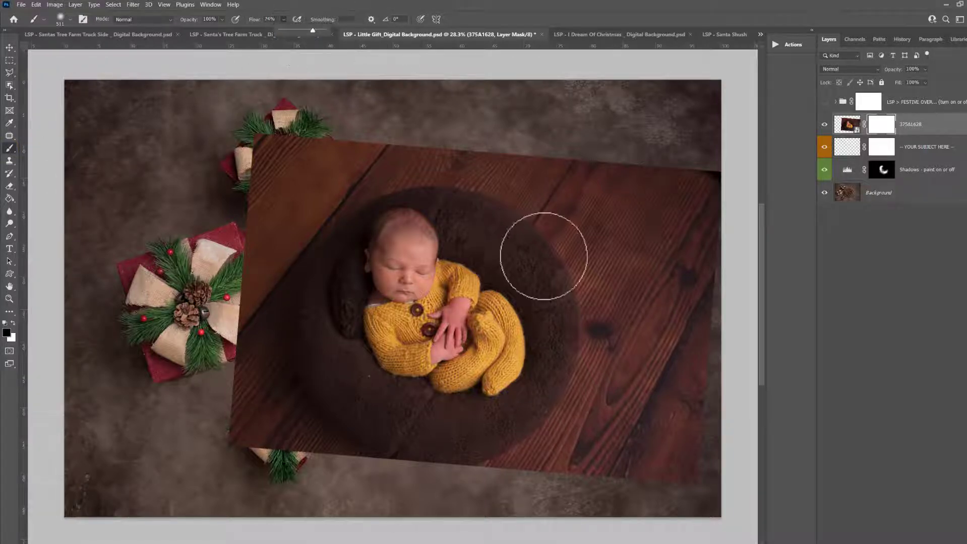
mouse_move(560, 273)
mouse_down()
mouse_move(527, 221)
mouse_move(580, 300)
mouse_move(589, 225)
mouse_move(623, 288)
mouse_move(619, 240)
mouse_up()
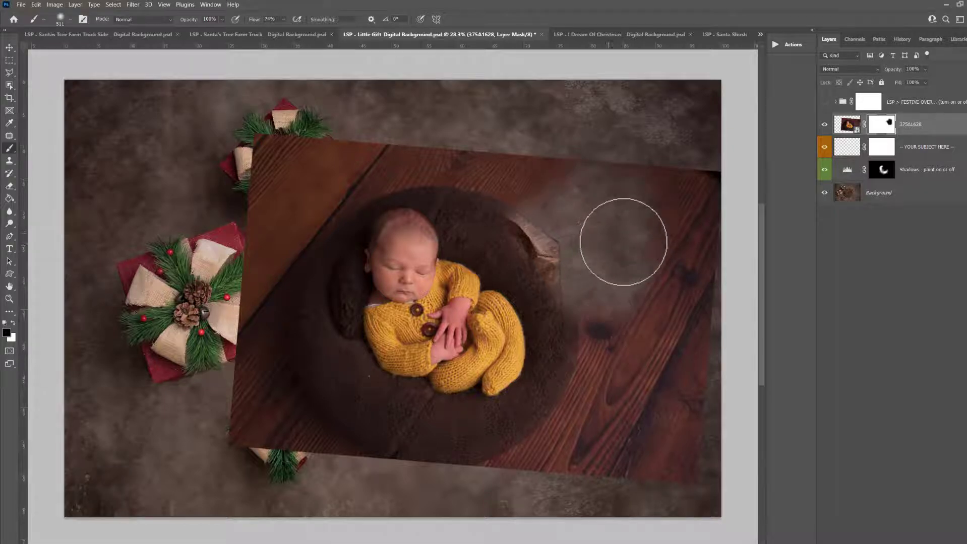
key(ctrl+z)
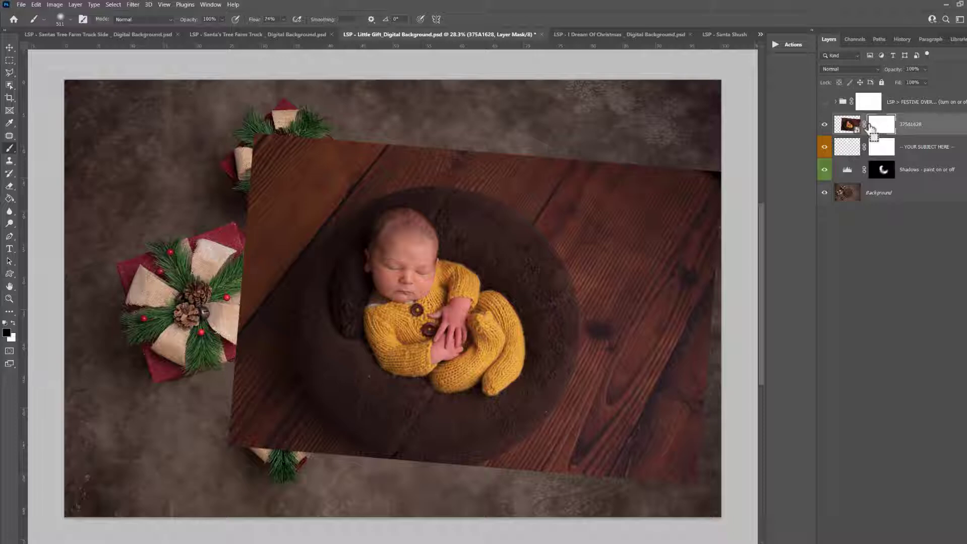
Invert the 375A1628 layer mask to black and set the brush size to 322 px.
key(ctrl+i)
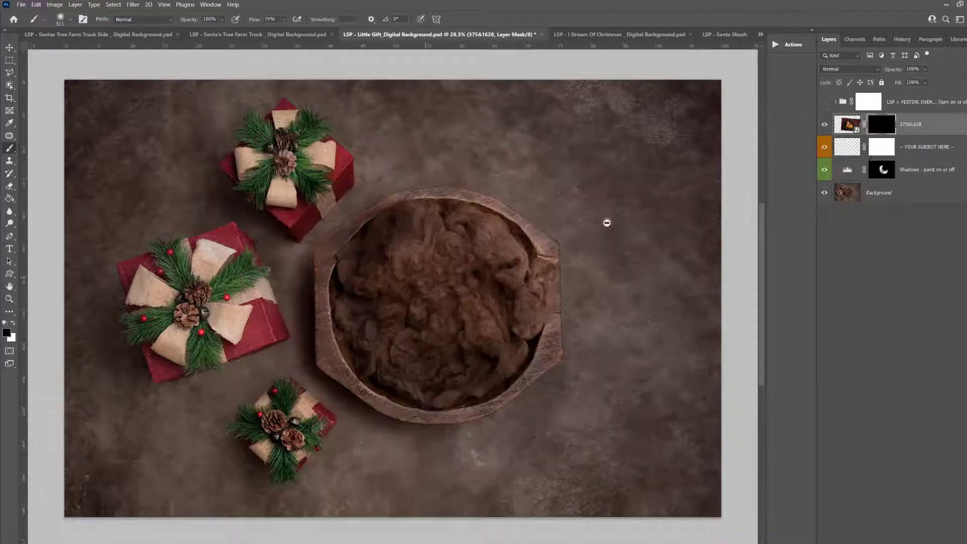
ctrl+click(418, 301)
ctrl+click(445, 305)
right_click(462, 275)
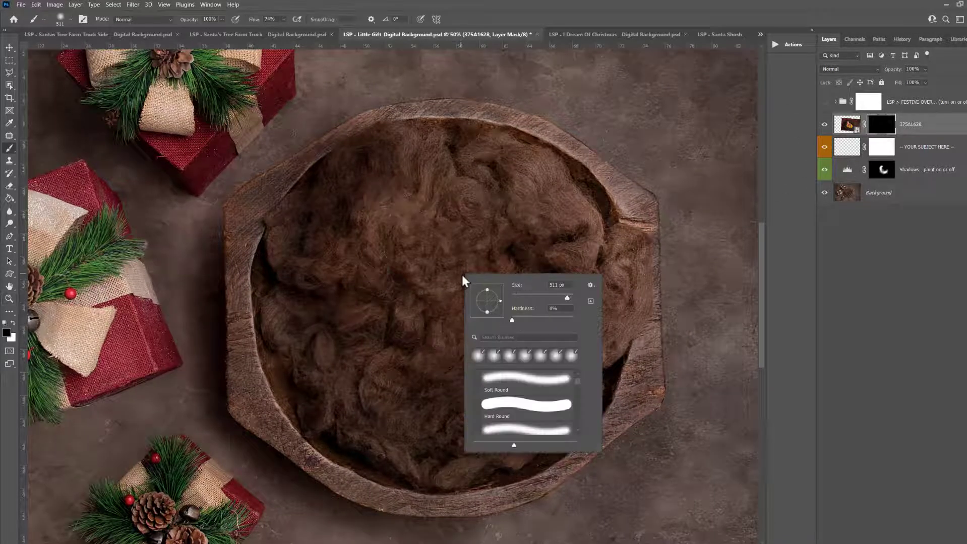
drag(567, 299, 561, 298)
Paint white on the 375A1628 layer mask to reveal the baby inside the wooden bowl, adjusting the brush along the way.
click(878, 123)
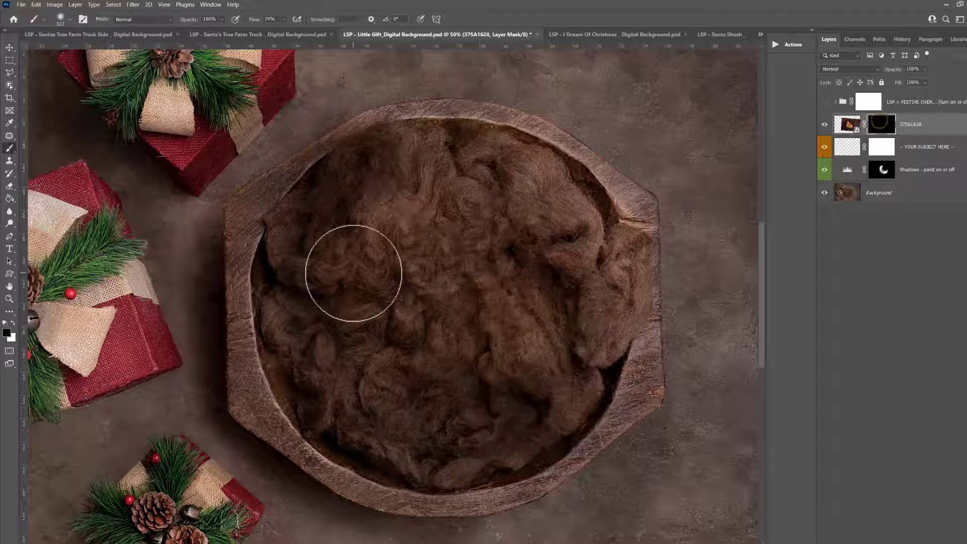
click(399, 263)
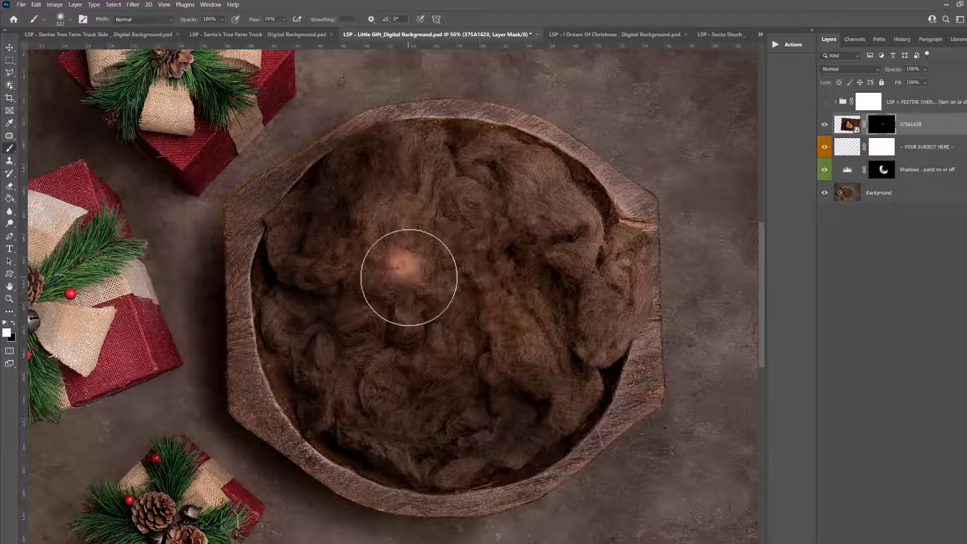
right_click(462, 293)
drag(509, 301, 486, 324)
mouse_move(432, 261)
mouse_down()
mouse_move(416, 246)
mouse_move(425, 262)
mouse_move(409, 175)
mouse_move(417, 170)
mouse_move(375, 163)
mouse_move(350, 188)
mouse_move(349, 210)
mouse_move(358, 279)
mouse_move(377, 293)
mouse_move(374, 316)
mouse_move(348, 320)
mouse_move(355, 348)
mouse_move(343, 355)
mouse_move(397, 398)
mouse_move(357, 367)
mouse_move(376, 397)
mouse_move(355, 383)
mouse_move(398, 408)
mouse_move(456, 403)
mouse_move(445, 422)
mouse_move(485, 417)
mouse_move(459, 431)
mouse_move(526, 410)
mouse_move(535, 384)
mouse_move(529, 416)
mouse_move(552, 410)
mouse_move(524, 373)
mouse_move(539, 406)
mouse_move(565, 405)
mouse_move(562, 416)
mouse_move(577, 350)
mouse_move(539, 307)
mouse_move(506, 302)
mouse_move(479, 259)
mouse_move(453, 262)
mouse_move(471, 301)
mouse_move(440, 313)
mouse_move(437, 370)
mouse_move(491, 394)
mouse_move(521, 353)
mouse_move(504, 327)
mouse_move(437, 319)
mouse_move(391, 266)
mouse_move(388, 168)
mouse_up()
right_click(536, 370)
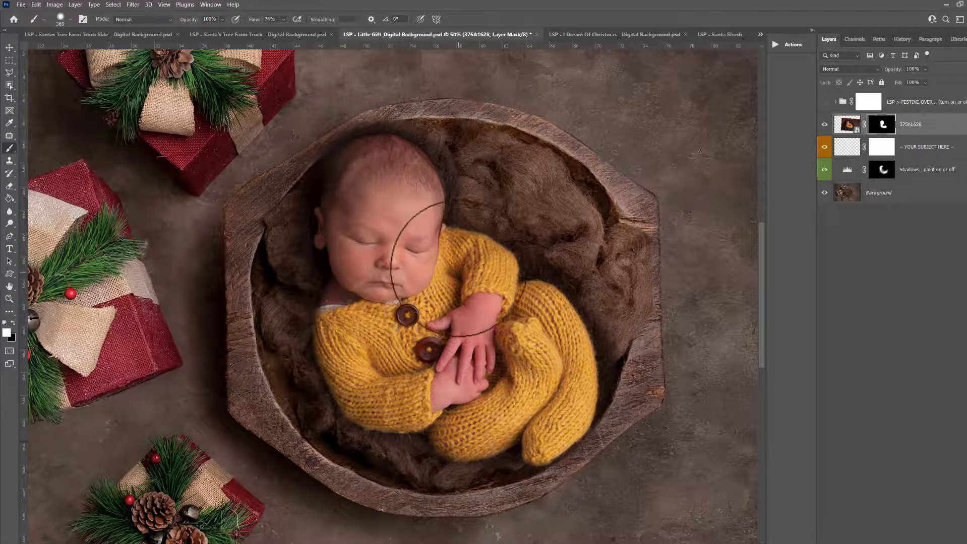
Set the mask brush to 19% hardness with a smaller size and paint black around the baby's shoulder, sleeve and legs on the 375A1628 mask.
key(x)
right_click(502, 260)
drag(559, 304, 559, 305)
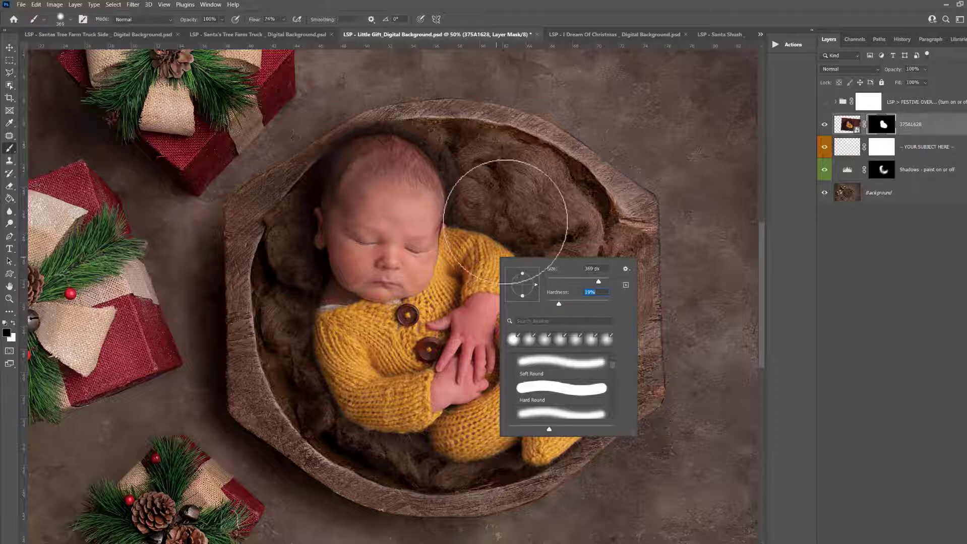
key(Return)
right_click(543, 197)
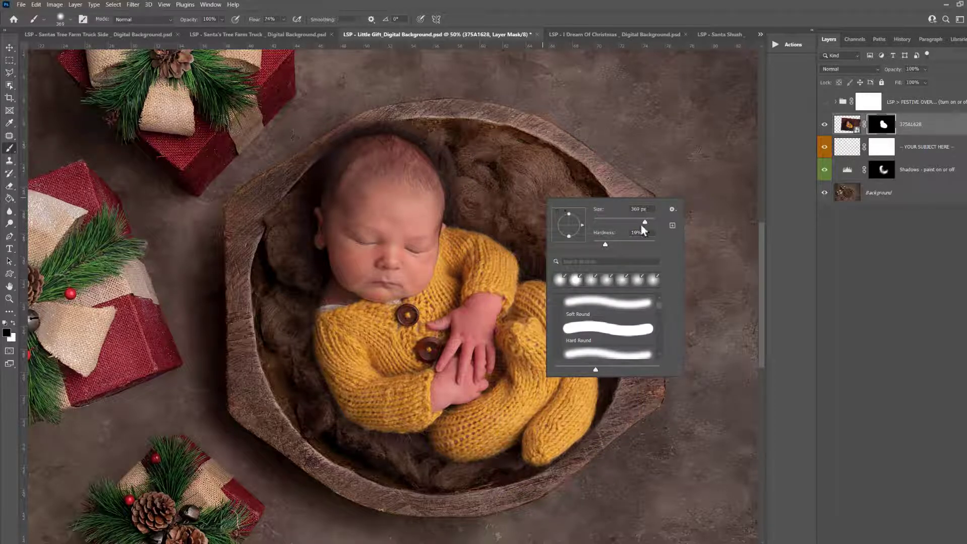
drag(640, 224, 631, 224)
key(Return)
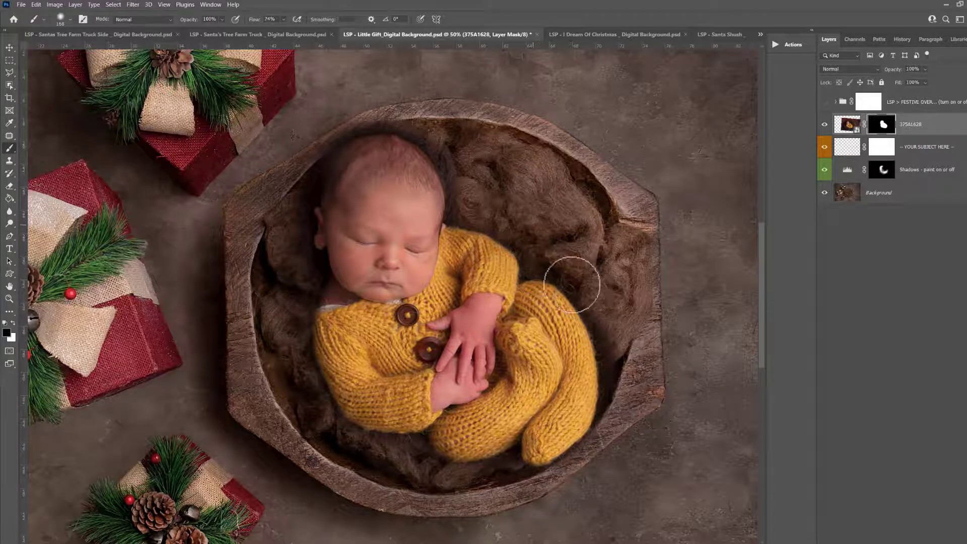
mouse_move(465, 213)
mouse_down()
mouse_move(460, 168)
mouse_move(427, 130)
mouse_move(382, 115)
mouse_move(329, 127)
mouse_move(273, 205)
mouse_move(306, 408)
mouse_move(364, 464)
mouse_move(414, 457)
mouse_move(391, 455)
mouse_move(391, 475)
mouse_move(442, 473)
mouse_move(503, 429)
mouse_move(547, 237)
mouse_up()
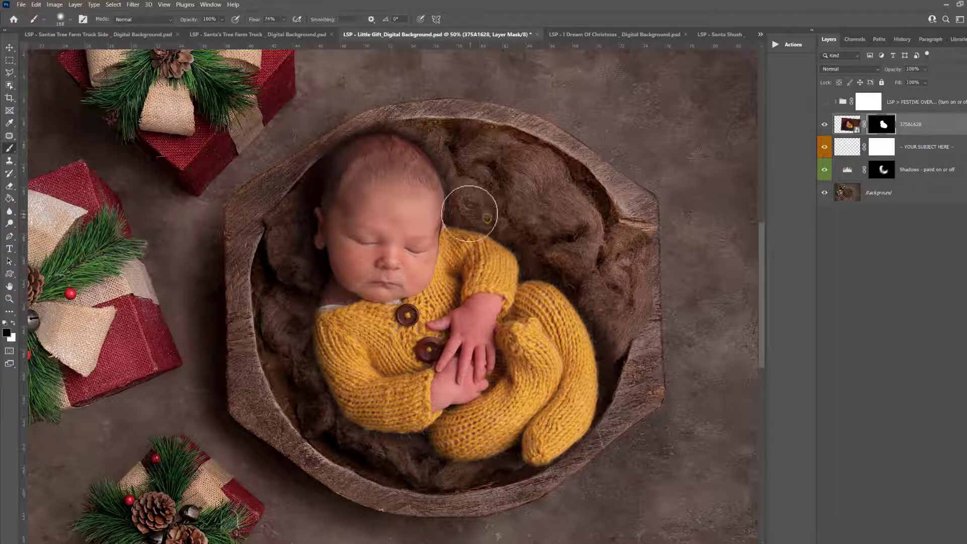
Reduce the mask brush to 39 px and paint black along the upper edge of the baby's head on the 375A1628 mask.
key(z)
click(388, 139)
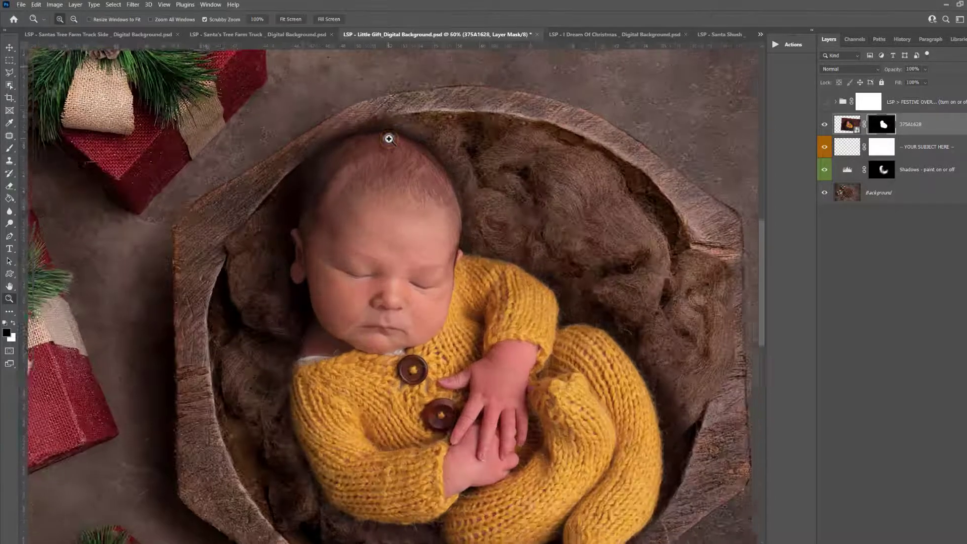
click(389, 137)
key(b)
right_click(434, 148)
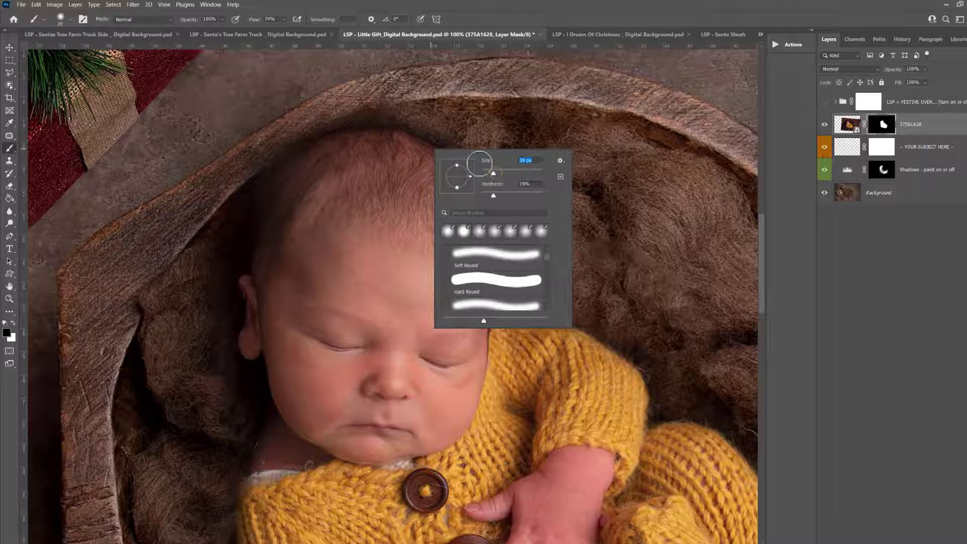
drag(436, 140, 470, 159)
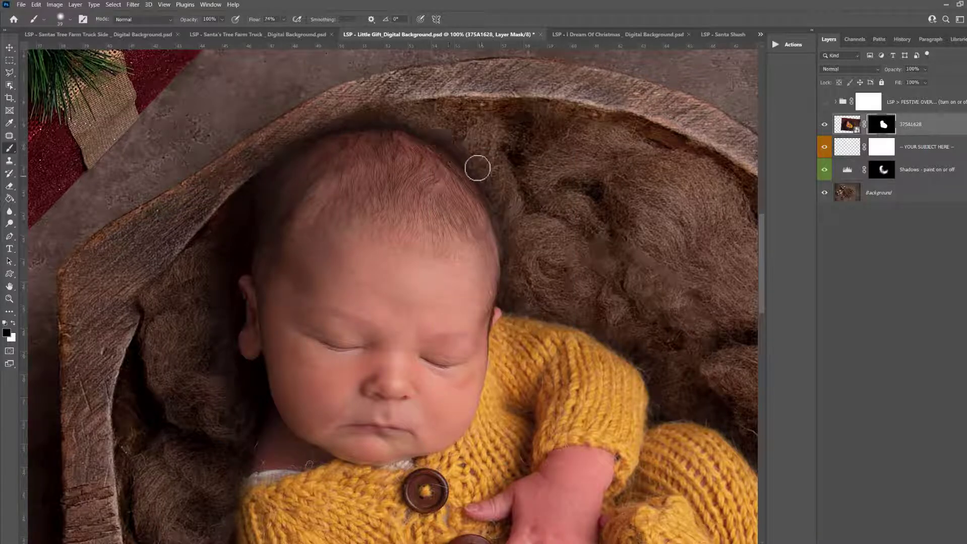
Enlarge the mask brush to 202 px and set its hardness to 0%.
key(z)
alt+click(483, 173)
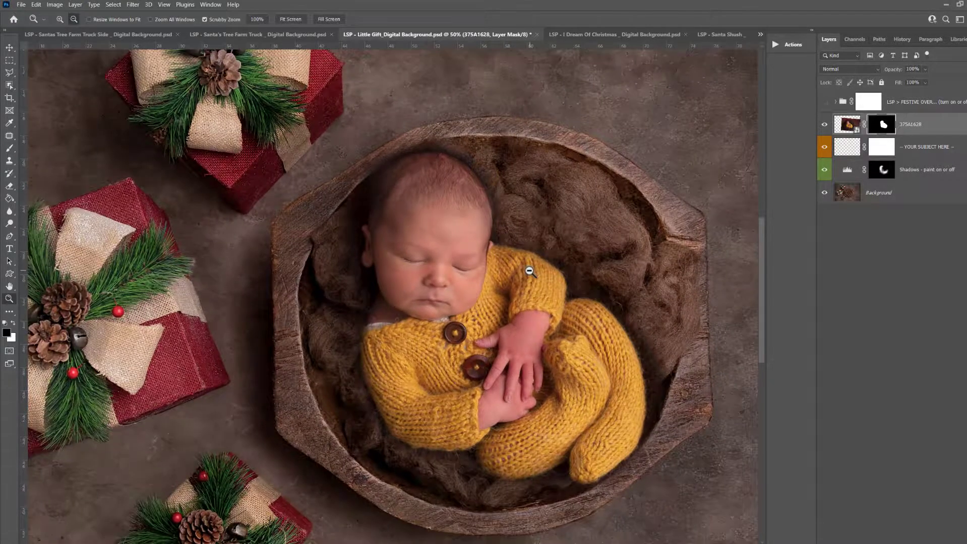
alt+click(529, 272)
key(b)
right_click(610, 304)
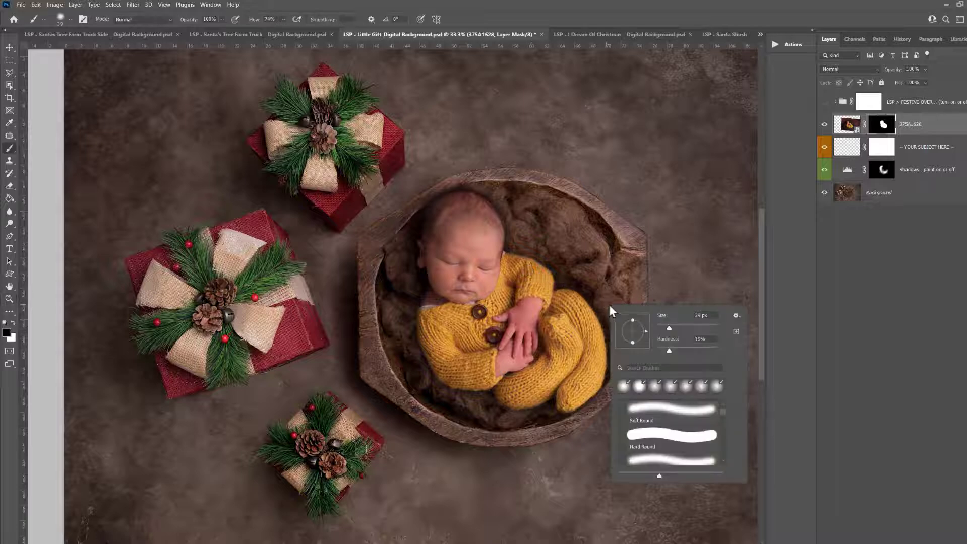
right_click(607, 302)
click(681, 327)
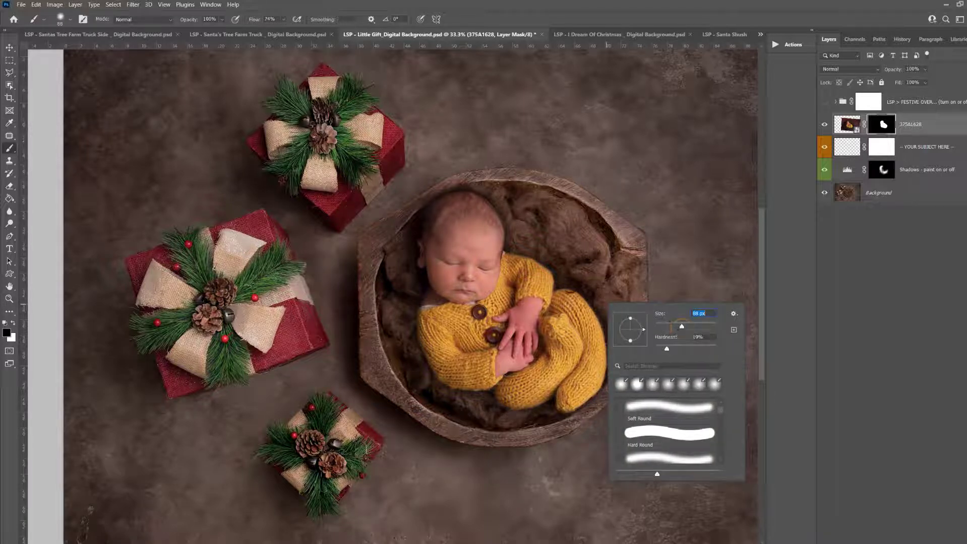
right_click(573, 282)
click(666, 306)
click(619, 328)
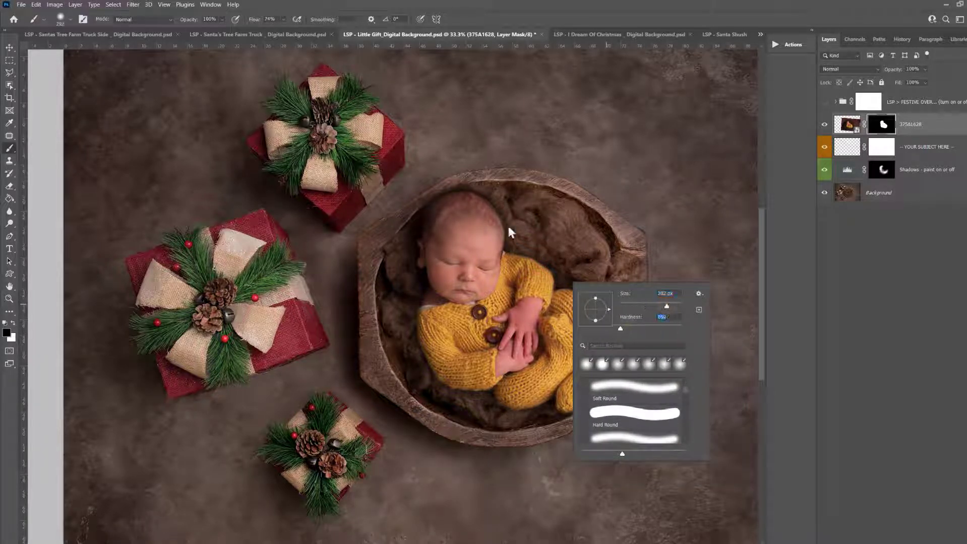
Set the brush to 30% flow and 417 px, and paint white on the 375A1628 mask to blend the baby into the bowl.
click(284, 20)
click(270, 31)
right_click(502, 251)
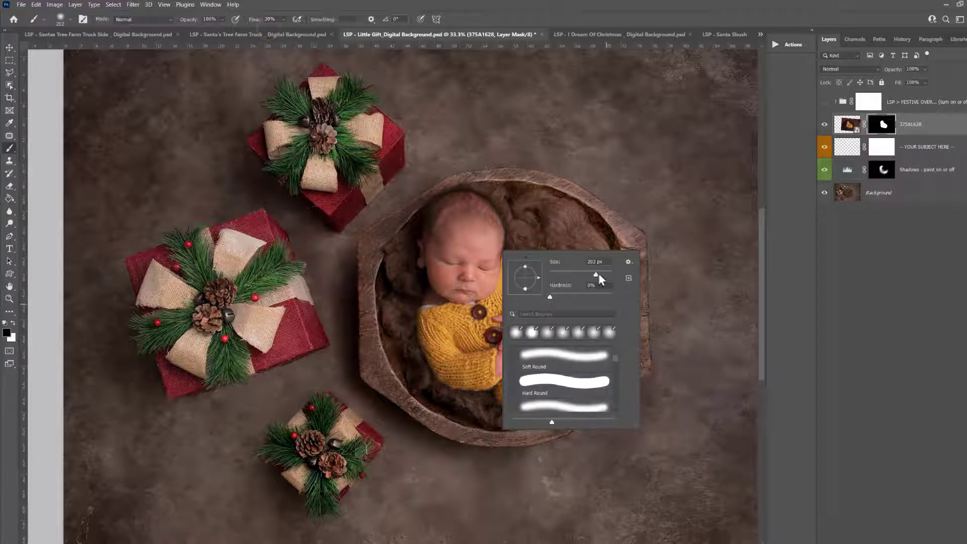
drag(598, 276, 604, 277)
key(Return)
key(x)
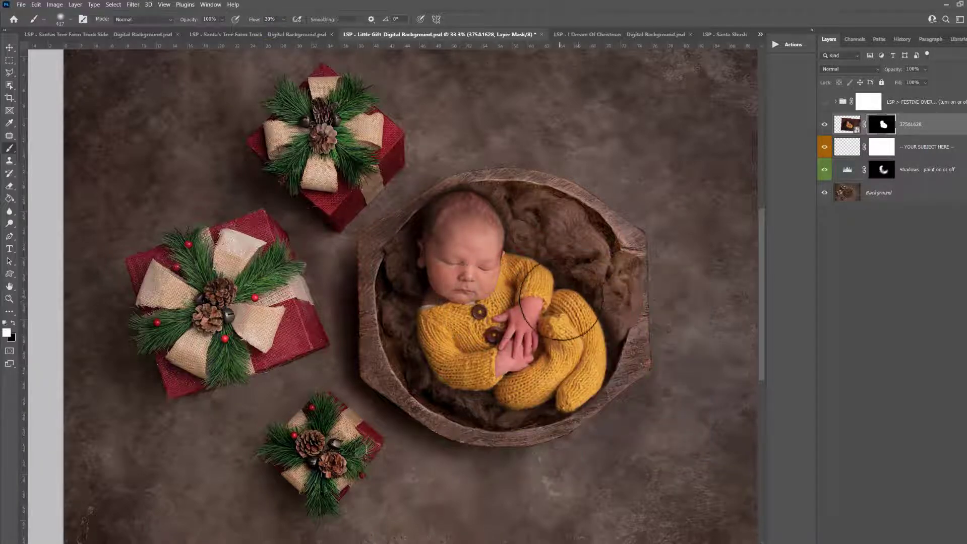
mouse_move(598, 337)
mouse_down()
mouse_move(547, 389)
mouse_move(497, 405)
mouse_move(467, 400)
mouse_move(431, 368)
mouse_move(419, 335)
mouse_move(408, 295)
mouse_move(425, 241)
mouse_move(393, 260)
mouse_up()
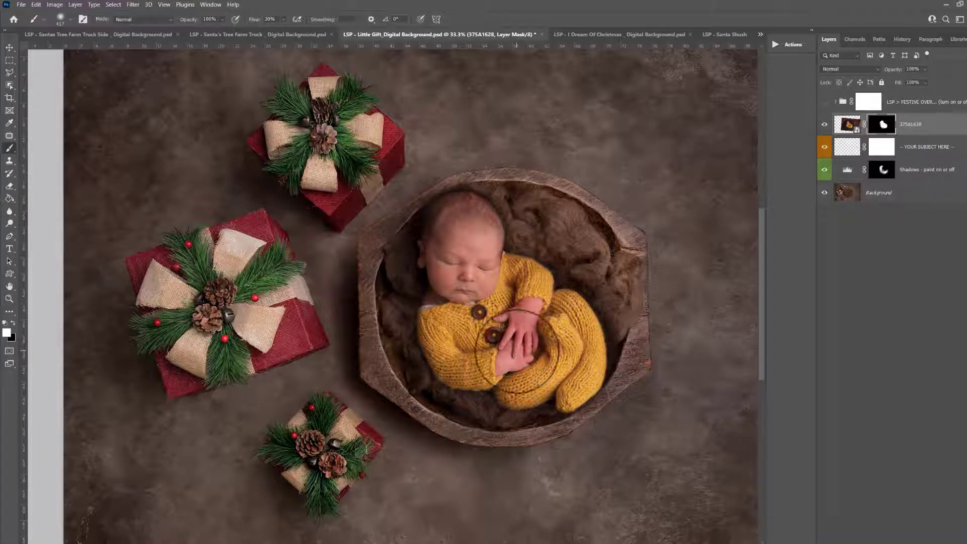
drag(511, 348, 497, 341)
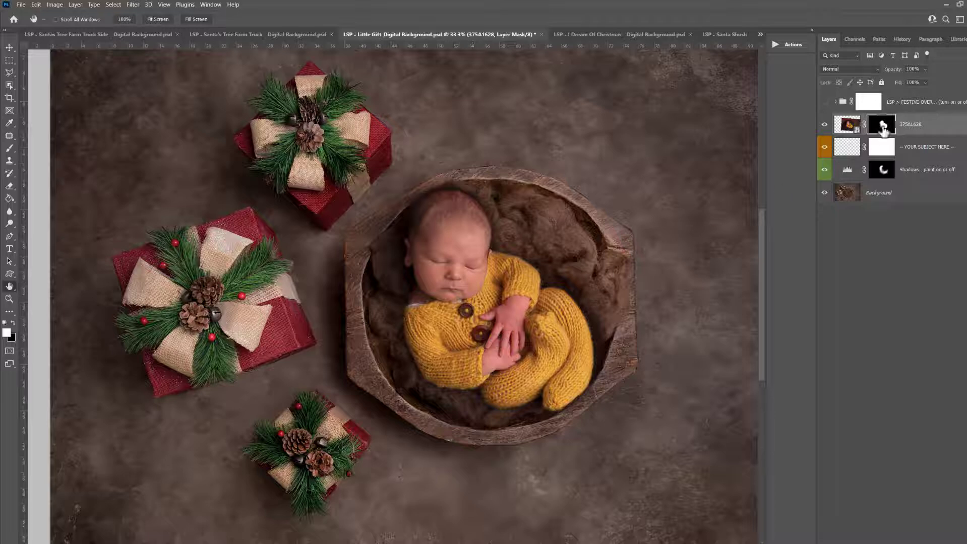
Check the Shadows layer mask and compare the composite with the 375A1628 layer hidden and shown.
click(883, 149)
click(885, 170)
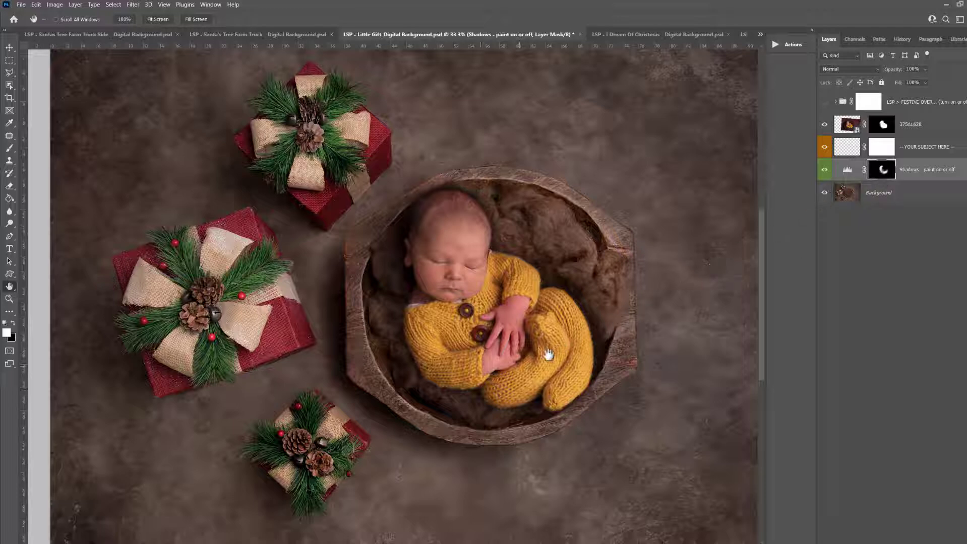
scroll(548, 355, up, 1)
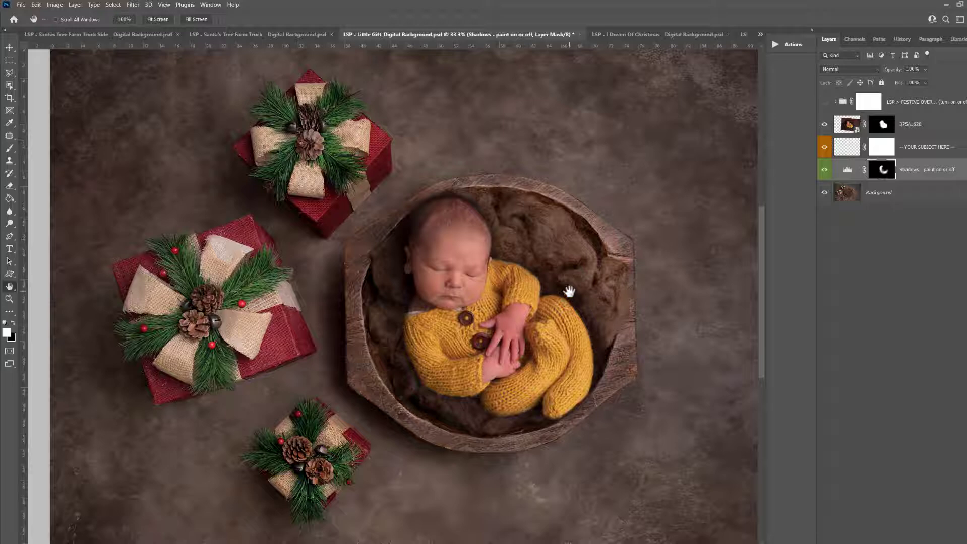
click(885, 128)
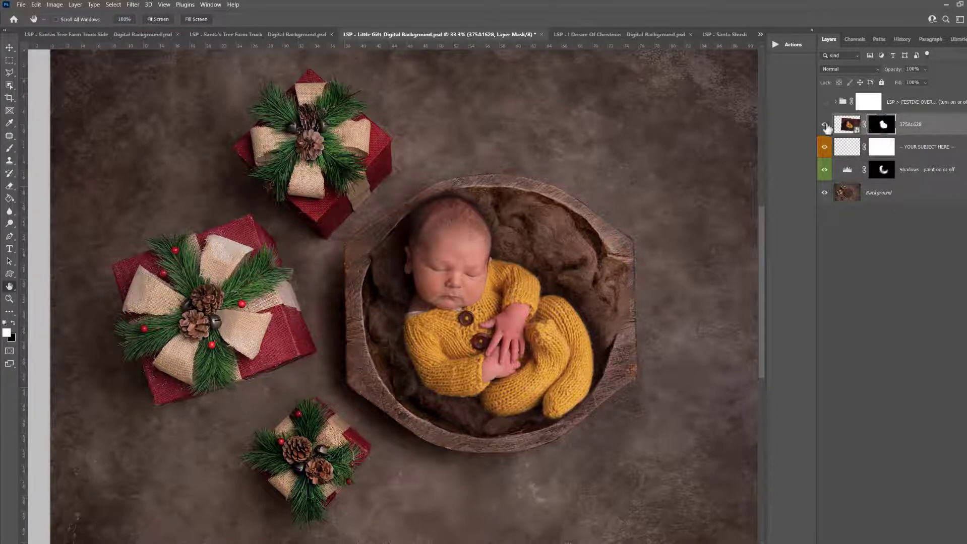
click(824, 125)
click(824, 125)
Open the 375A1628 smart object in Camera Raw to review its basic adjustments, and accept the settings.
click(857, 132)
double_click(856, 131)
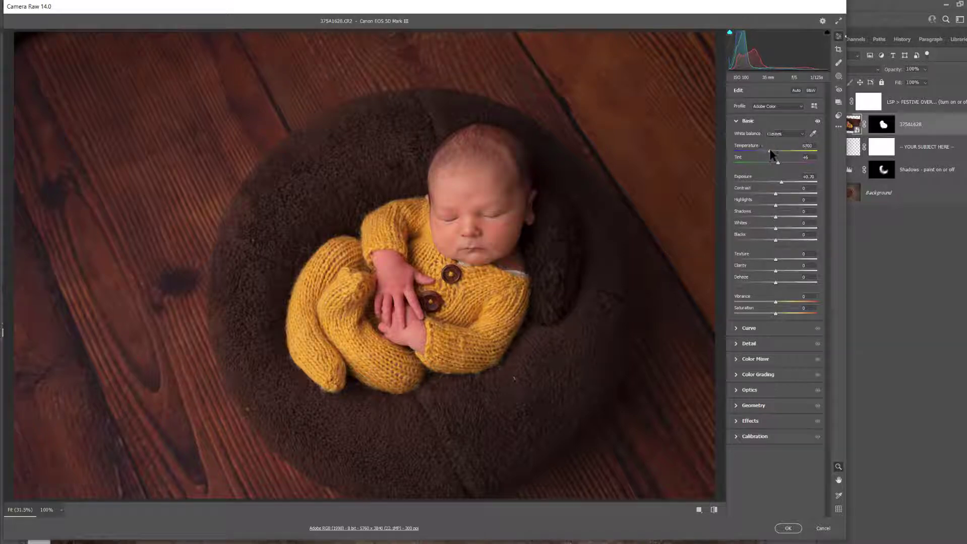
click(787, 529)
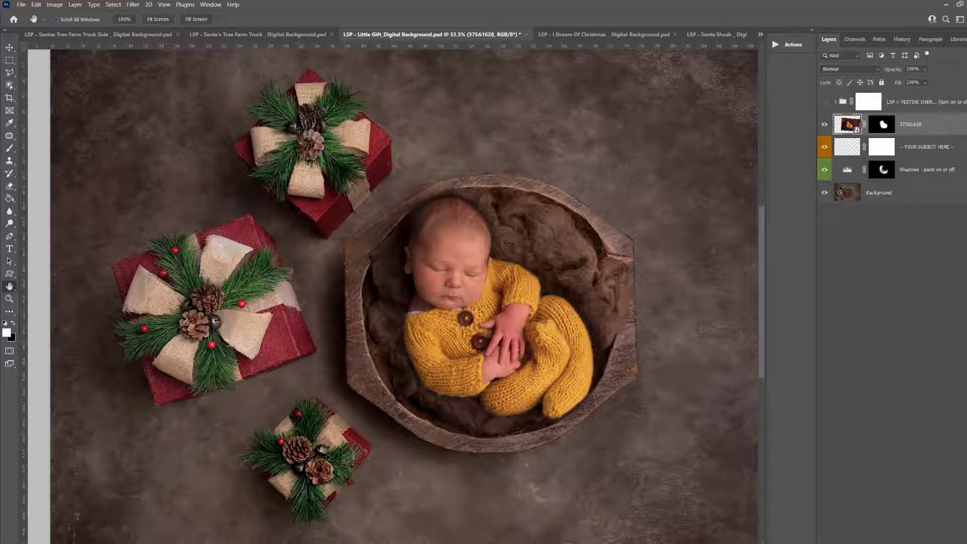
Add a Hue/Saturation adjustment layer above 375A1628 and clip it to that layer.
click(933, 543)
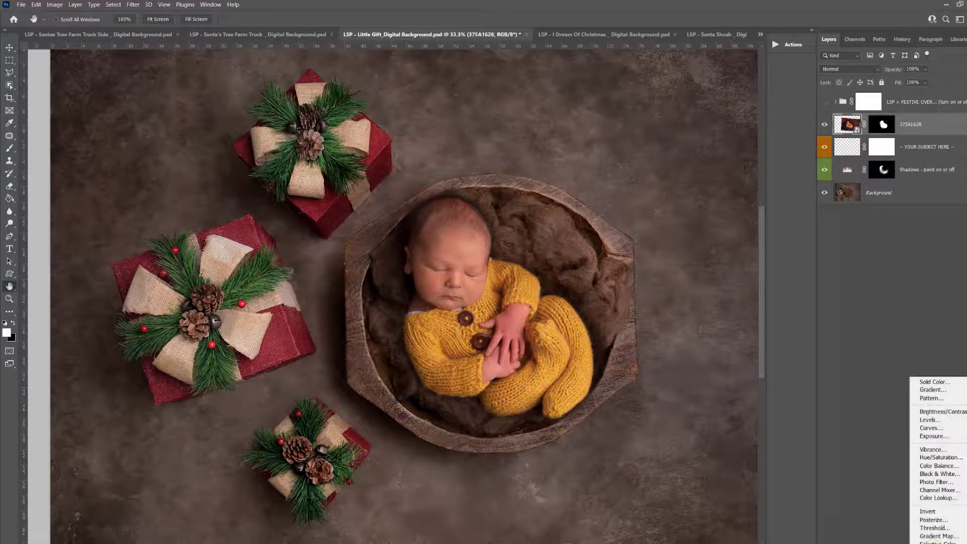
click(935, 458)
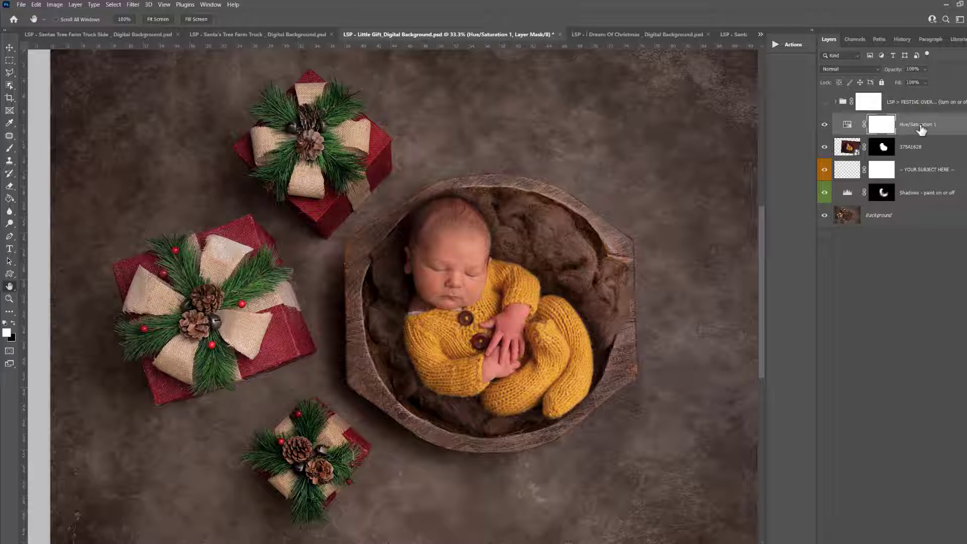
click(933, 543)
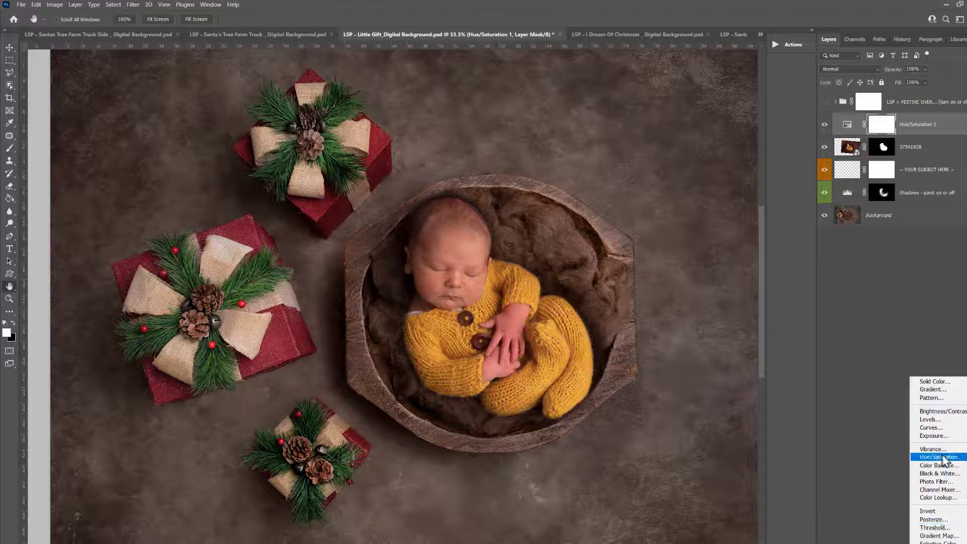
right_click(939, 127)
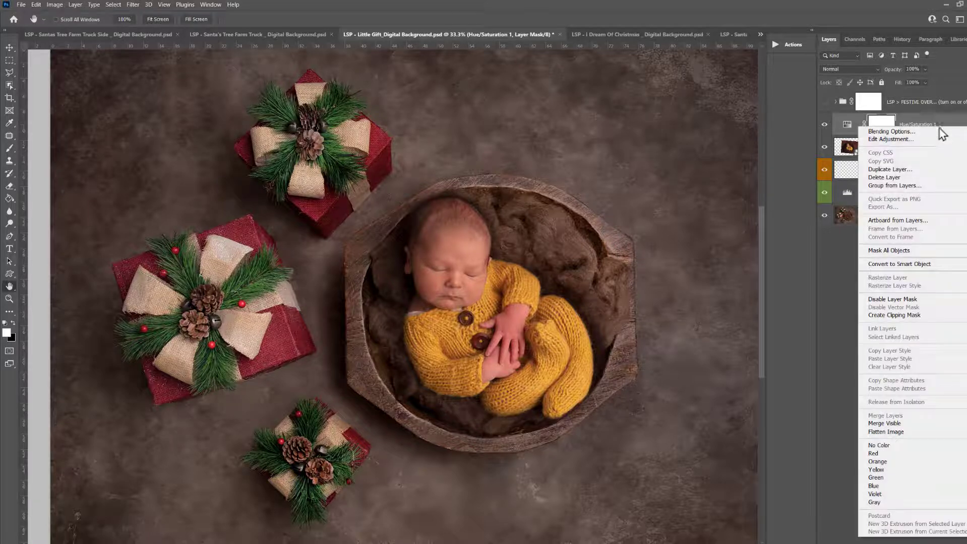
click(927, 317)
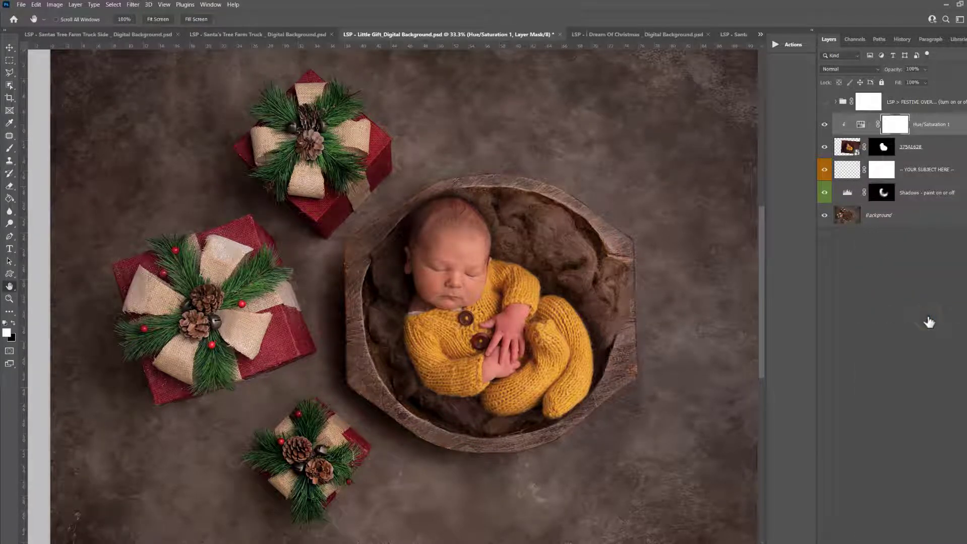
Recolour the baby's outfit red by setting the Yellows to hue -54 and saturation -42 with slightly reduced lightness.
click(860, 125)
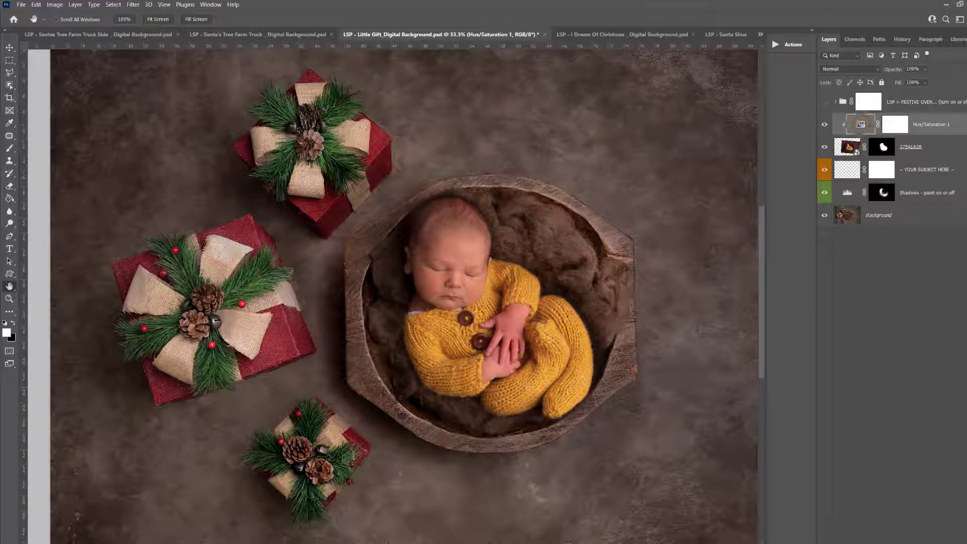
drag(563, 126, 619, 80)
click(655, 123)
click(648, 144)
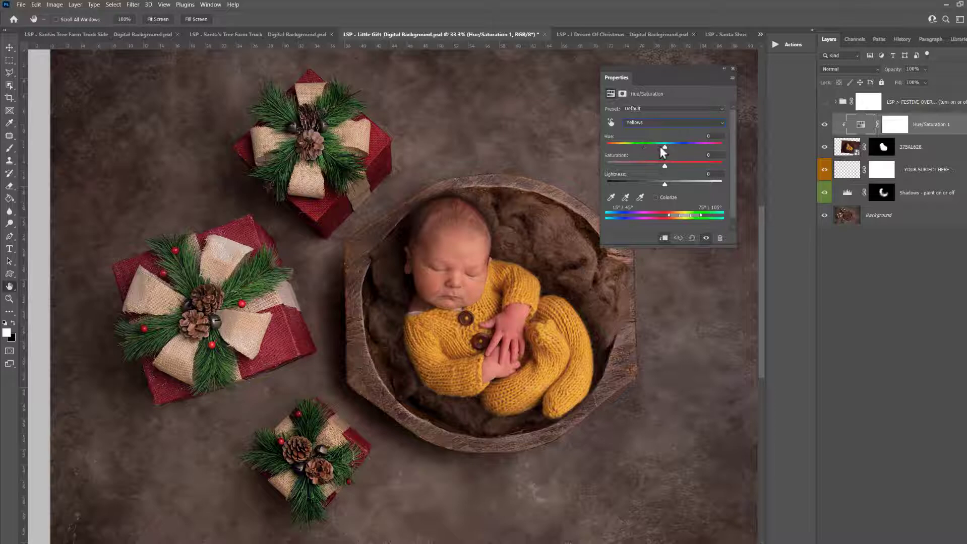
drag(663, 147, 637, 146)
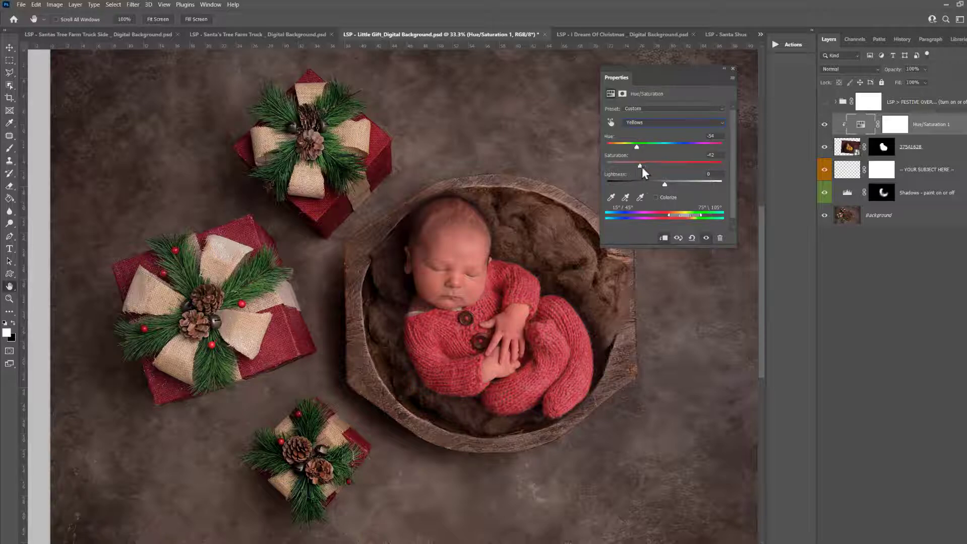
drag(663, 189, 658, 189)
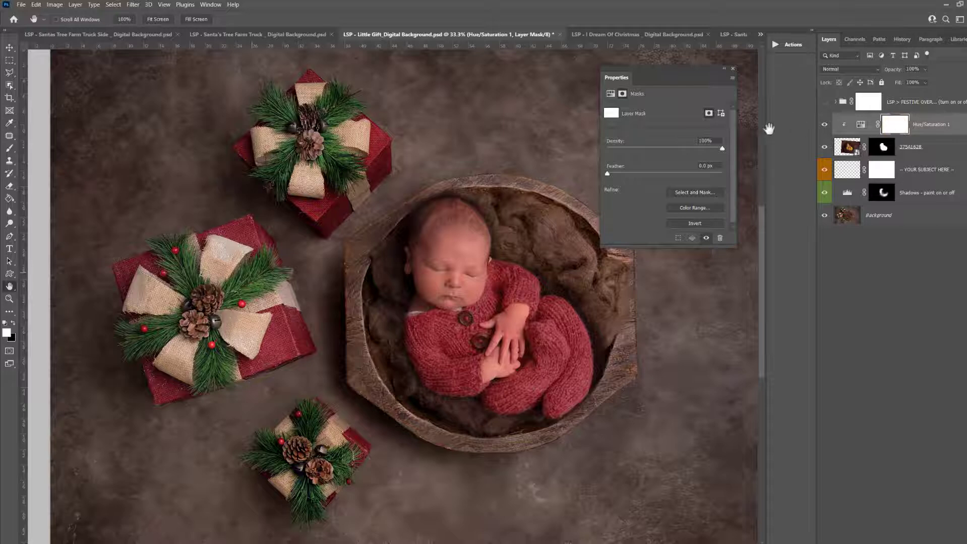
Paint black on the Hue/Saturation mask over the baby's face to restore its original skin tone.
click(9, 148)
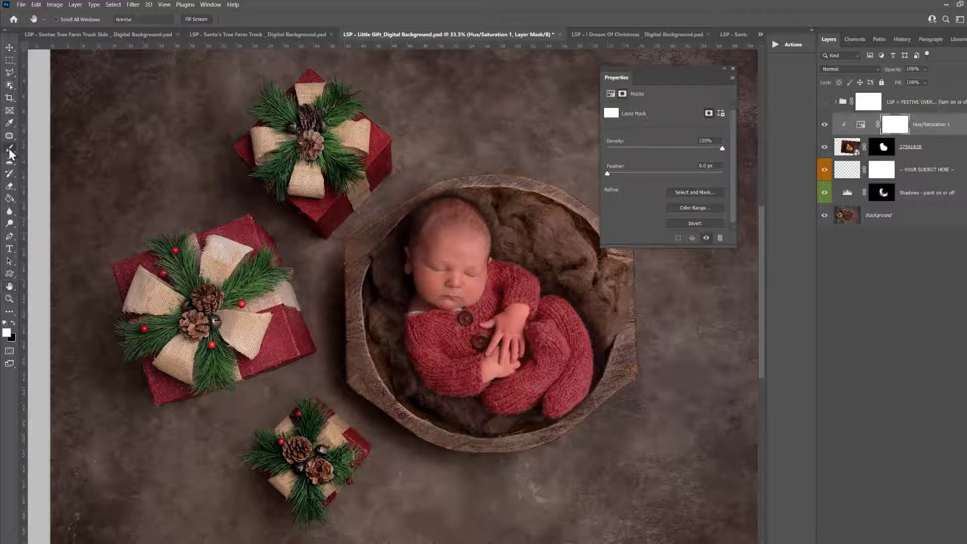
click(13, 323)
mouse_move(432, 284)
mouse_down()
mouse_move(458, 285)
mouse_move(449, 293)
mouse_move(419, 281)
mouse_move(472, 265)
mouse_move(463, 274)
mouse_move(464, 229)
mouse_move(434, 255)
mouse_move(457, 246)
mouse_up()
Set the brush hardness to 69% and paint white on the Hue/Saturation mask to bring the red back around the outfit's neckline and shoulders.
key(x)
right_click(514, 272)
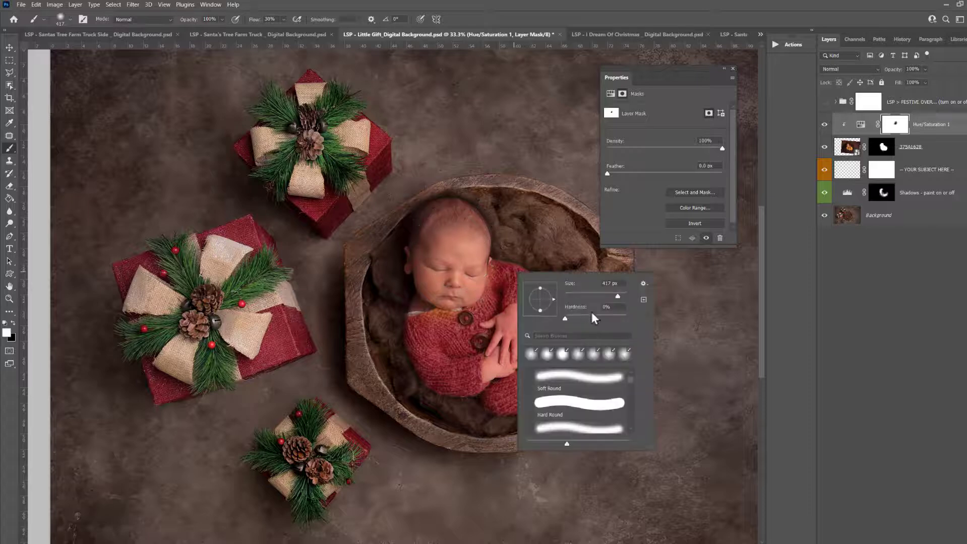
click(607, 317)
click(513, 285)
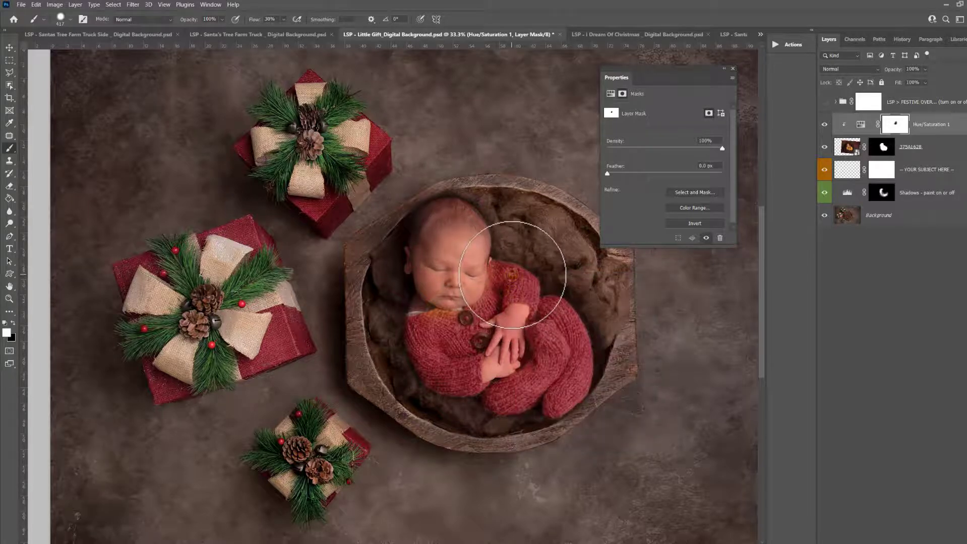
mouse_move(512, 275)
mouse_down()
mouse_move(474, 323)
mouse_move(431, 346)
mouse_move(442, 345)
mouse_move(451, 334)
mouse_move(428, 330)
mouse_up()
Paint black on the Hue/Saturation mask over the baby's hands to restore their original skin tone.
key(x)
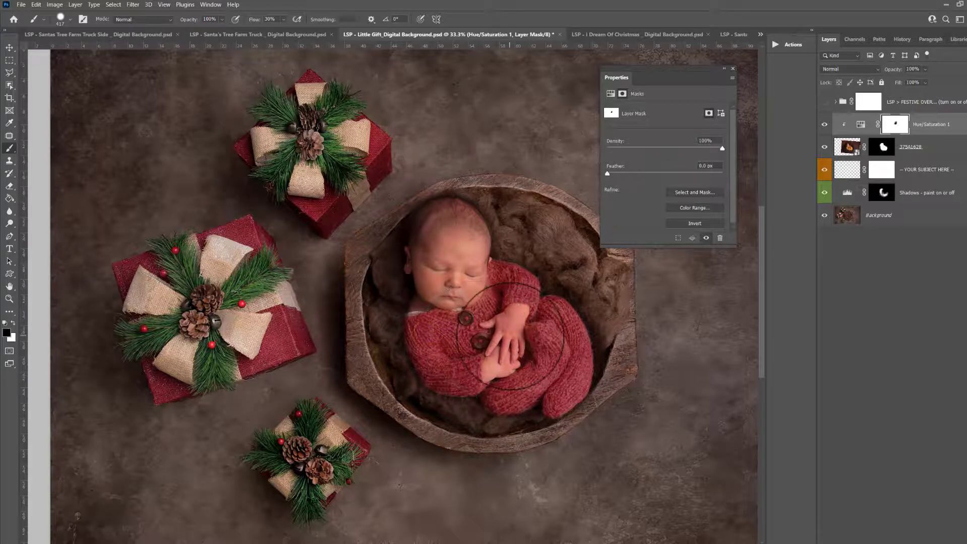
drag(509, 336, 503, 360)
key(x)
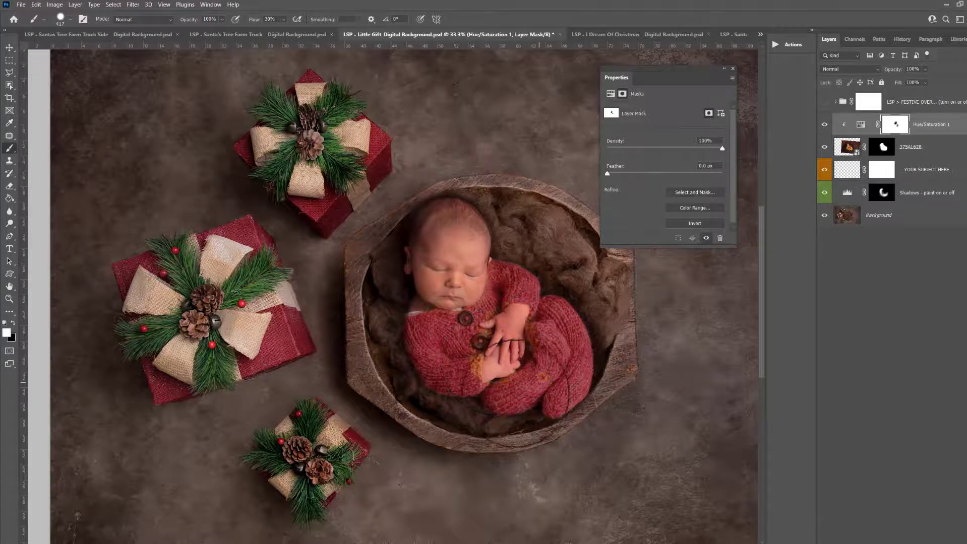
Shrink the brush and paint white on the Hue/Saturation mask to bring the red back around the hands, cuffs and buttons.
right_click(529, 370)
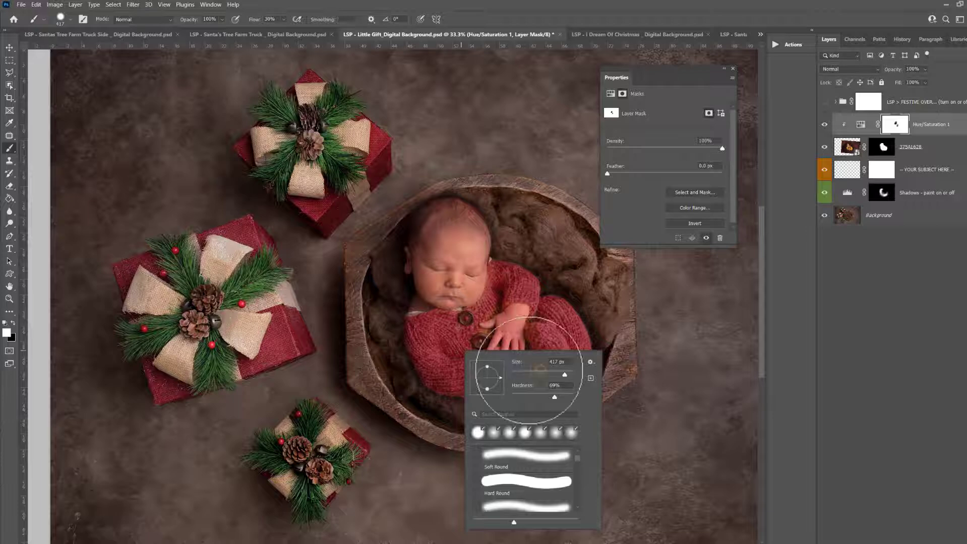
drag(551, 374, 540, 374)
click(458, 333)
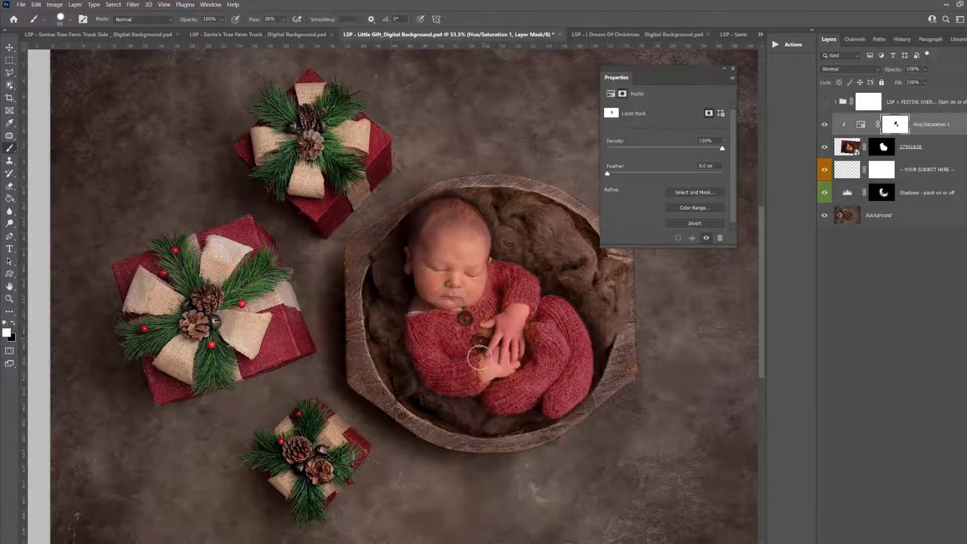
key(x)
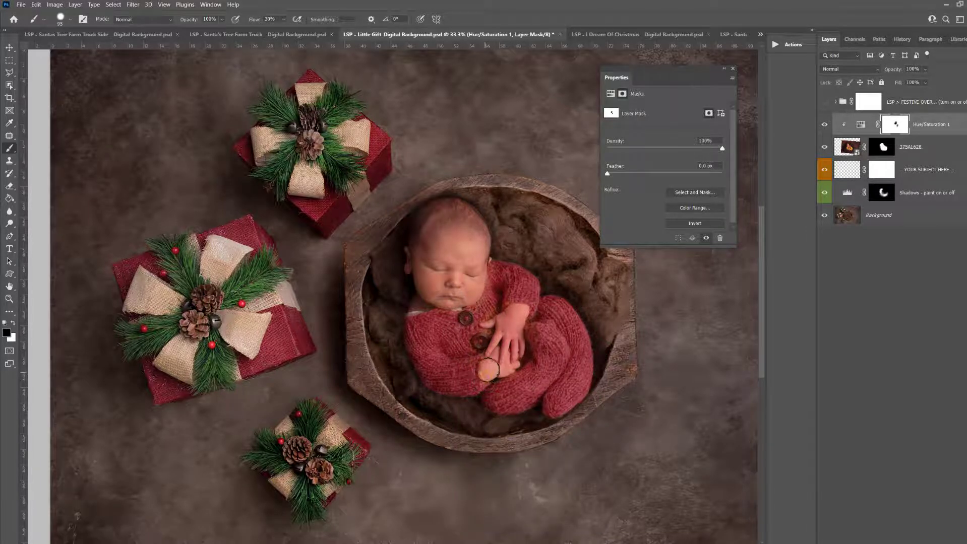
key(x)
drag(478, 372, 472, 380)
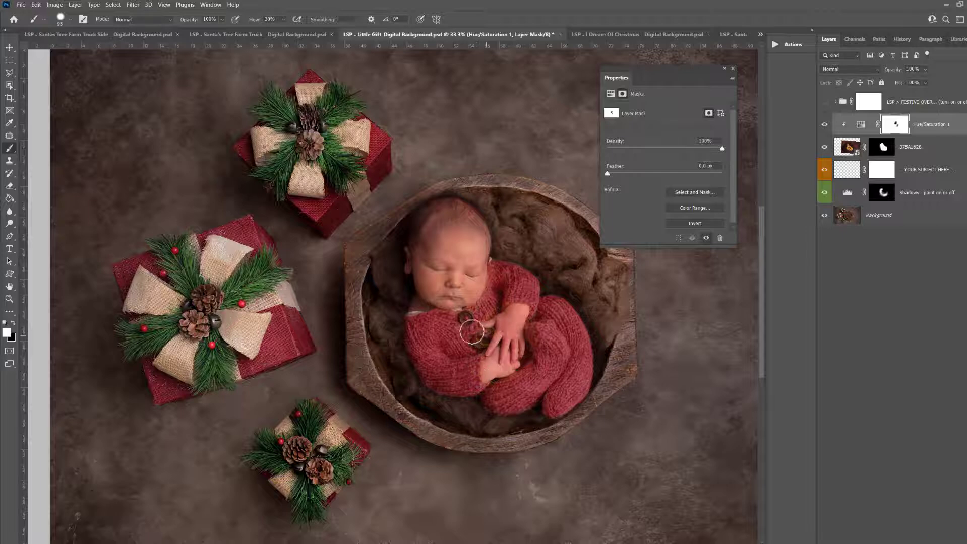
drag(472, 332, 488, 310)
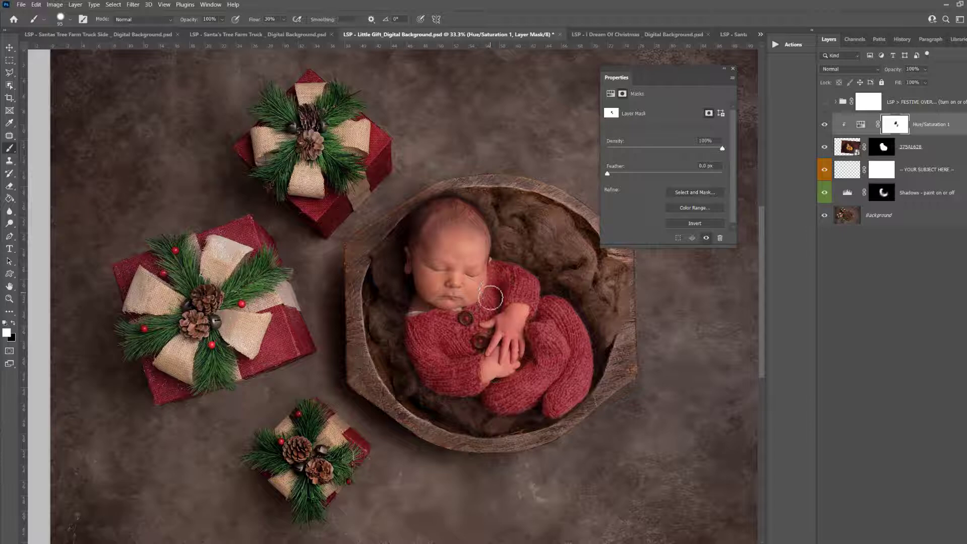
key(x)
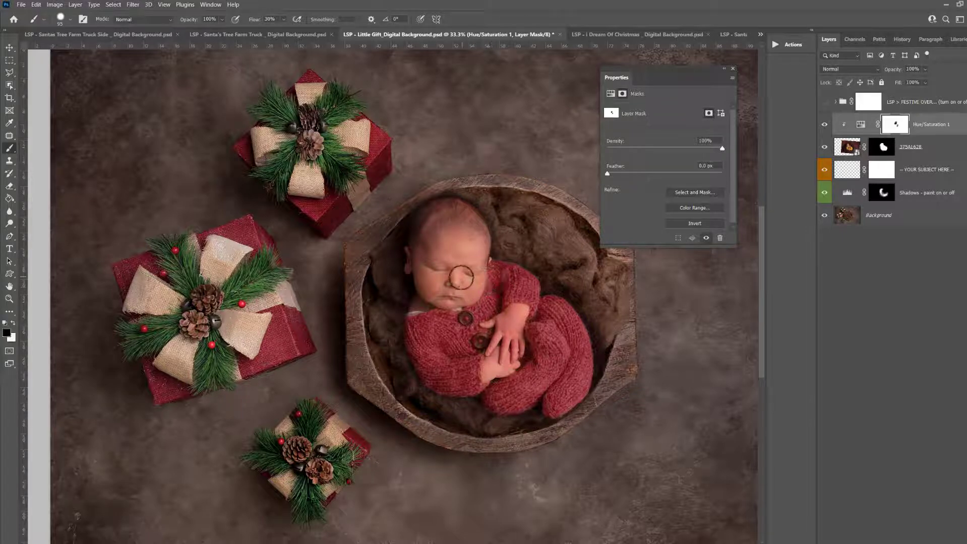
scroll(461, 278, down, 1)
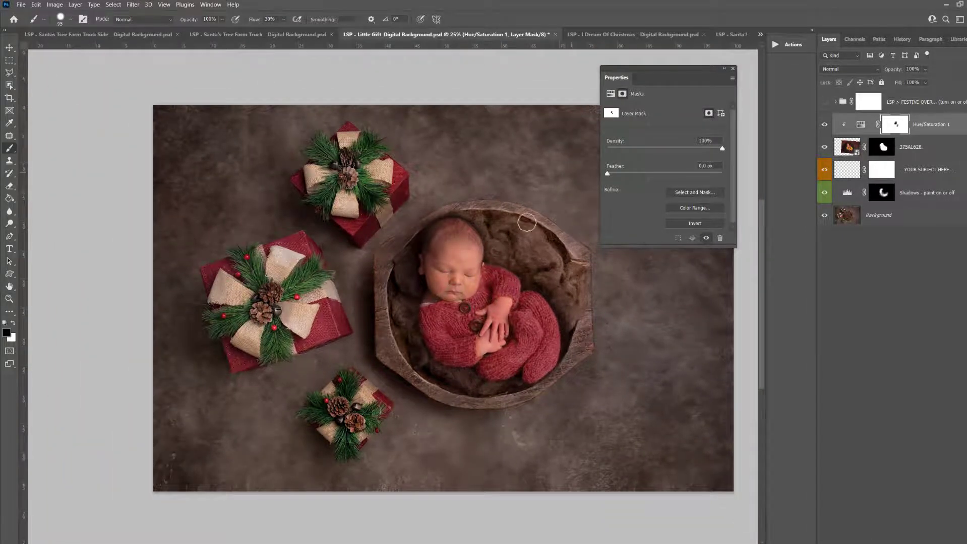
Turn on the FESTIVE OVERLAY group, check the layers inside it, and compare the image with and without it.
double_click(716, 77)
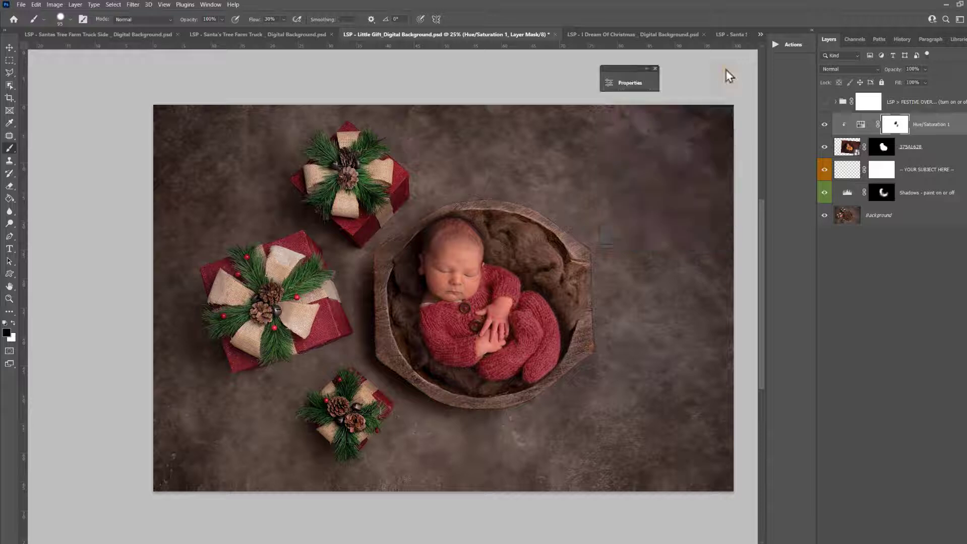
click(823, 103)
click(835, 102)
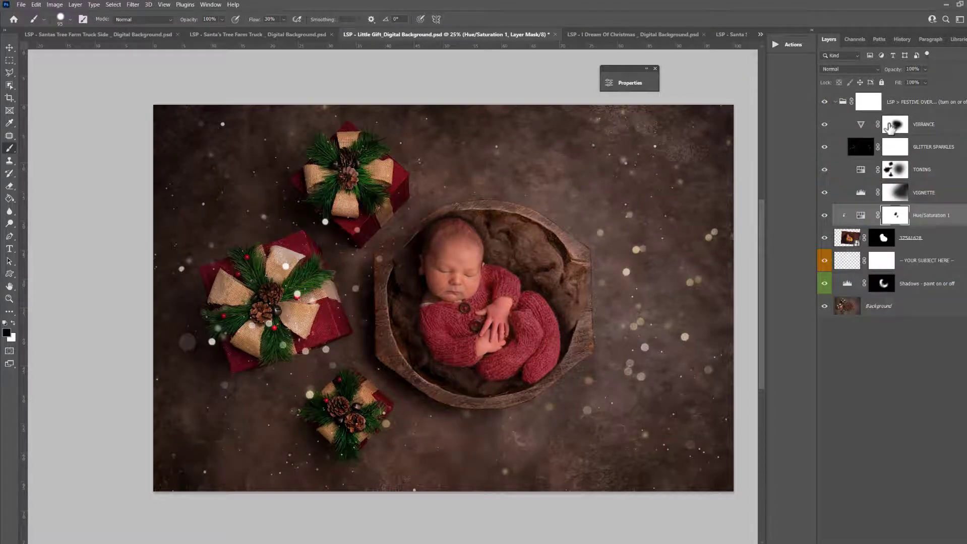
click(835, 103)
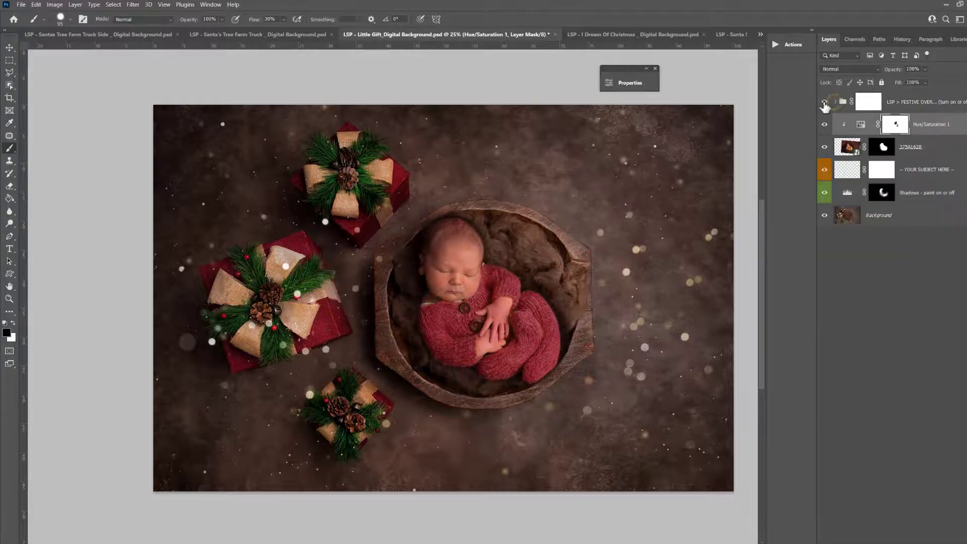
click(824, 102)
click(824, 102)
click(876, 108)
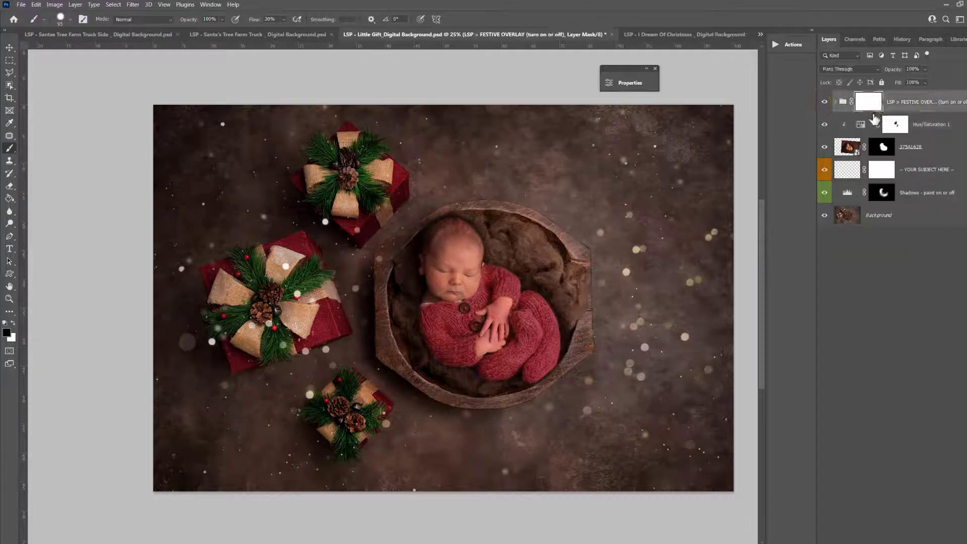
Add a Levels adjustment clipped to 375A1628 and brighten the baby with midtones 1.17 and white input 228.
click(851, 147)
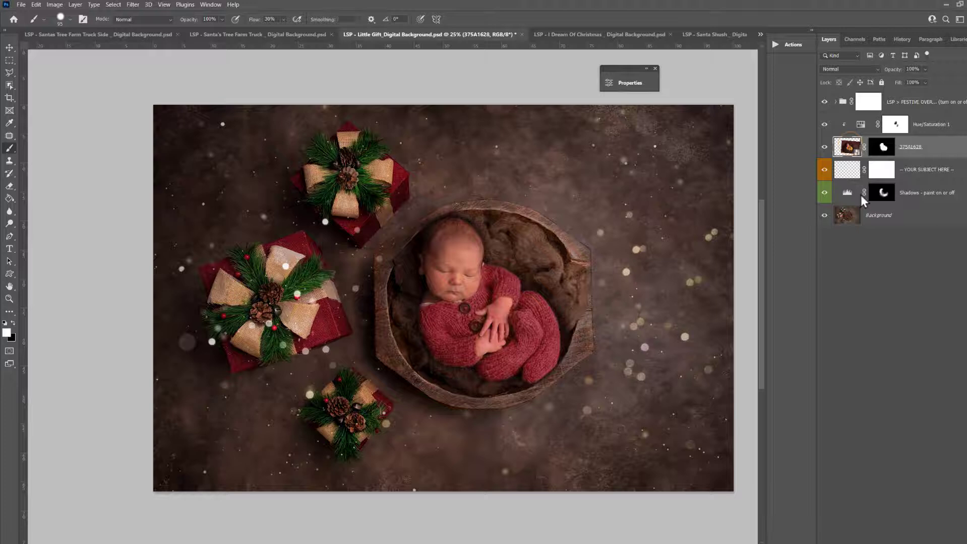
right_click(930, 518)
click(937, 420)
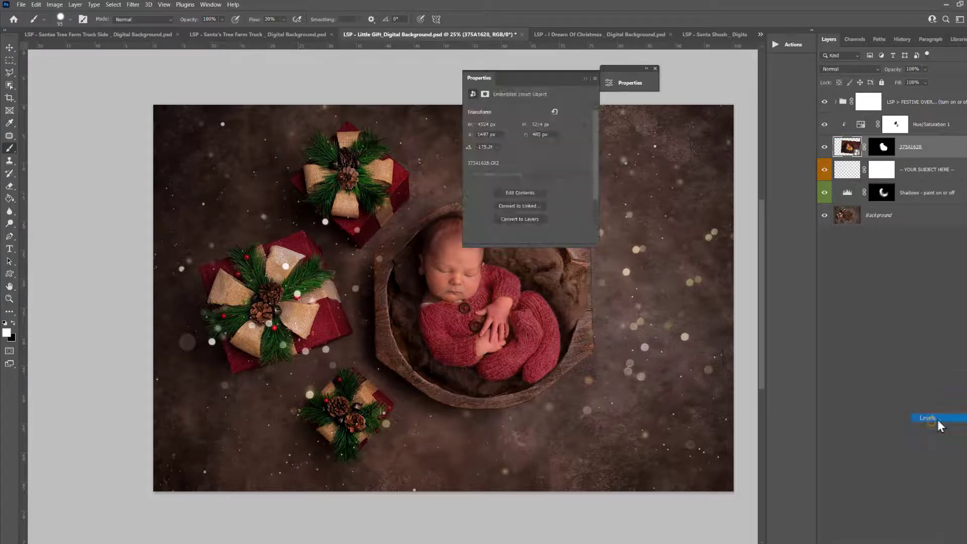
drag(535, 181, 579, 180)
drag(489, 85, 627, 68)
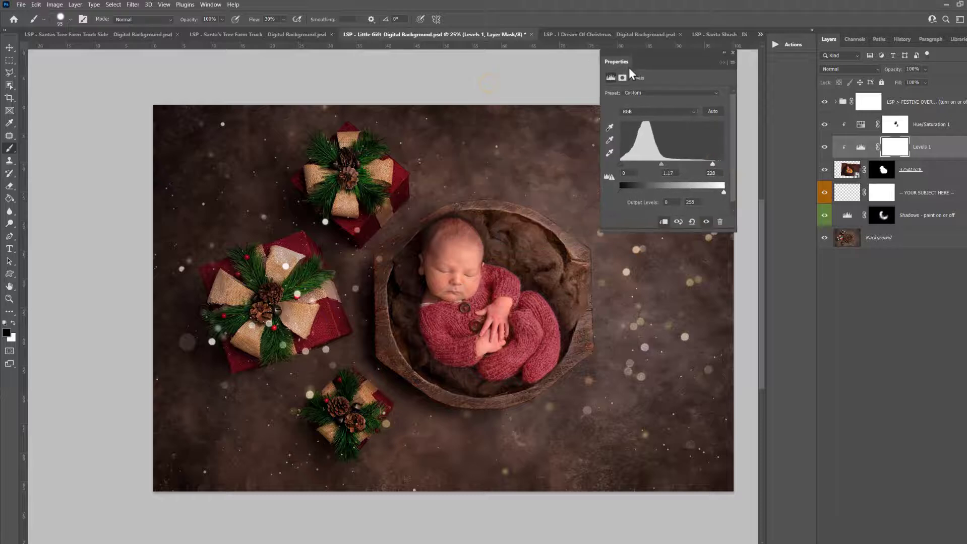
Set the brush to 0% hardness and 1811 px, and paint black on the Levels mask over the baby's legs and lower body.
click(888, 147)
key(x)
right_click(544, 288)
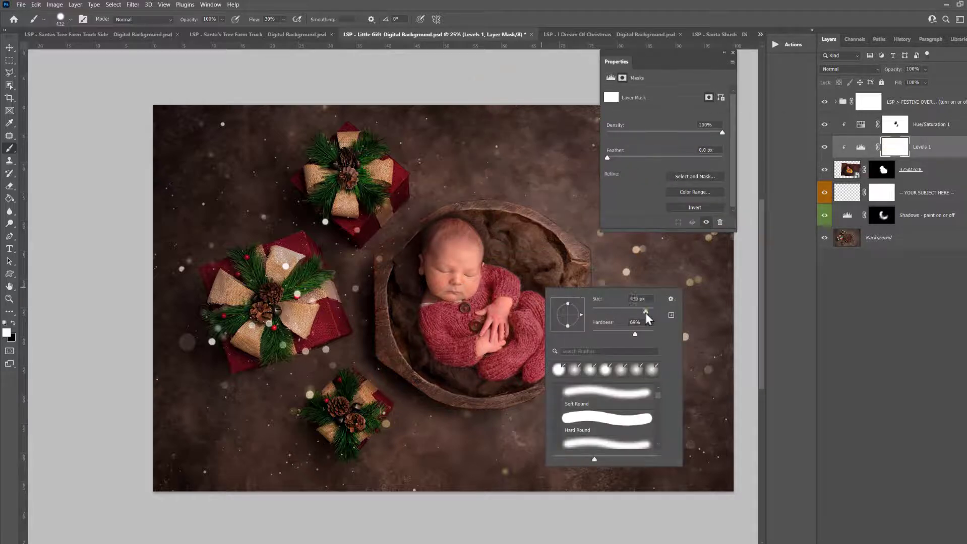
drag(605, 337, 554, 333)
click(482, 329)
key(x)
right_click(511, 328)
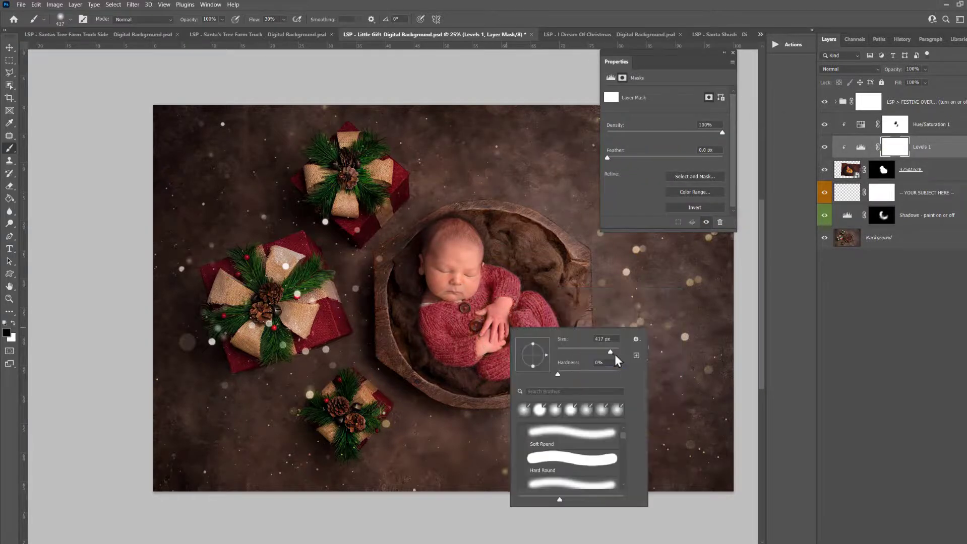
drag(611, 352, 616, 351)
drag(535, 322, 556, 352)
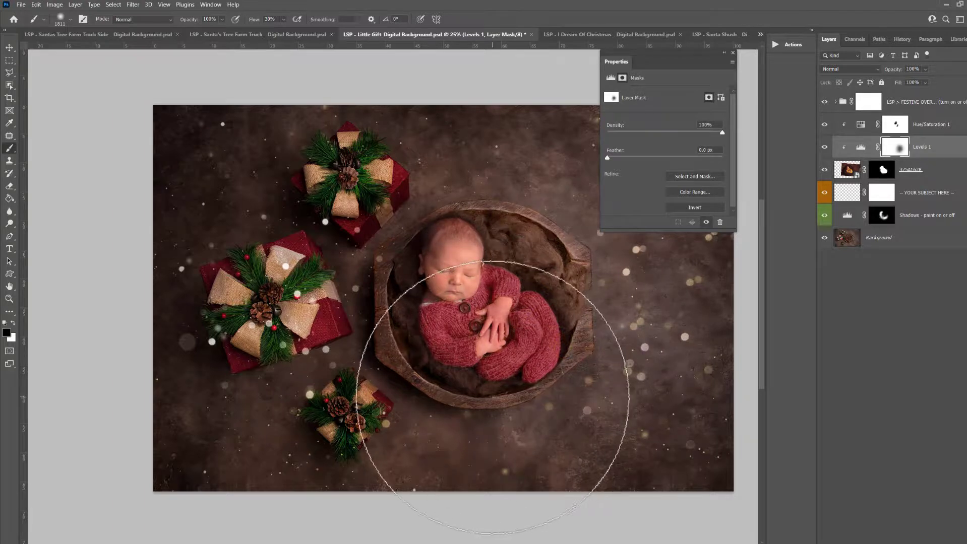
Extend the black on the Levels mask upward beside the baby's arm to reduce the brightening there.
key(x)
key(x)
mouse_move(531, 298)
mouse_down()
mouse_move(521, 294)
mouse_move(528, 273)
mouse_up()
key(x)
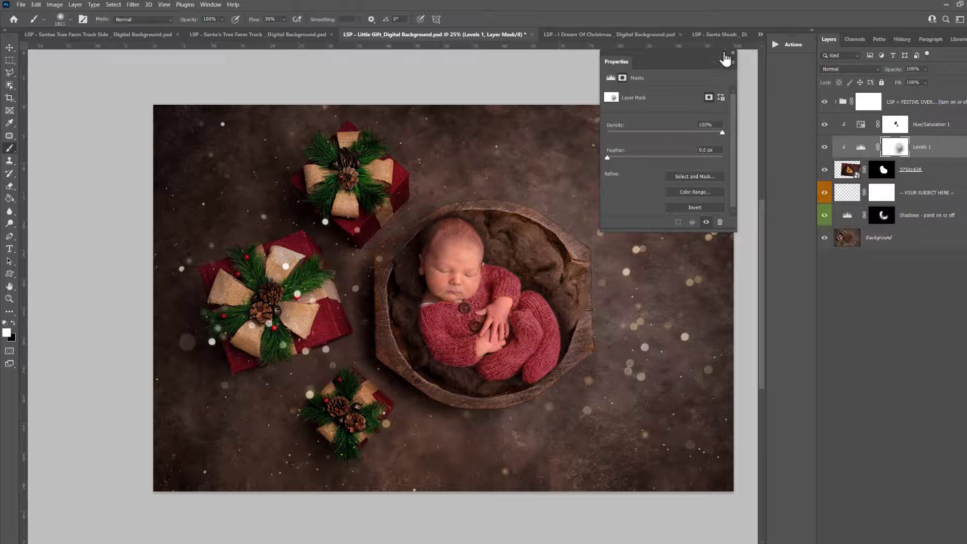
click(725, 53)
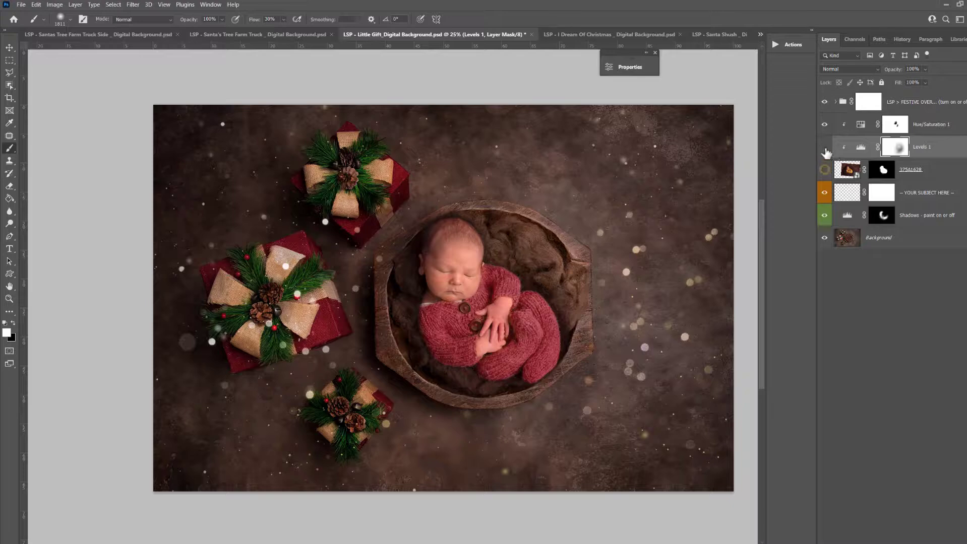
Hide the 375A1628 baby photo and toggle the FESTIVE OVERLAY group to compare the composite with the bare background.
click(825, 170)
click(824, 104)
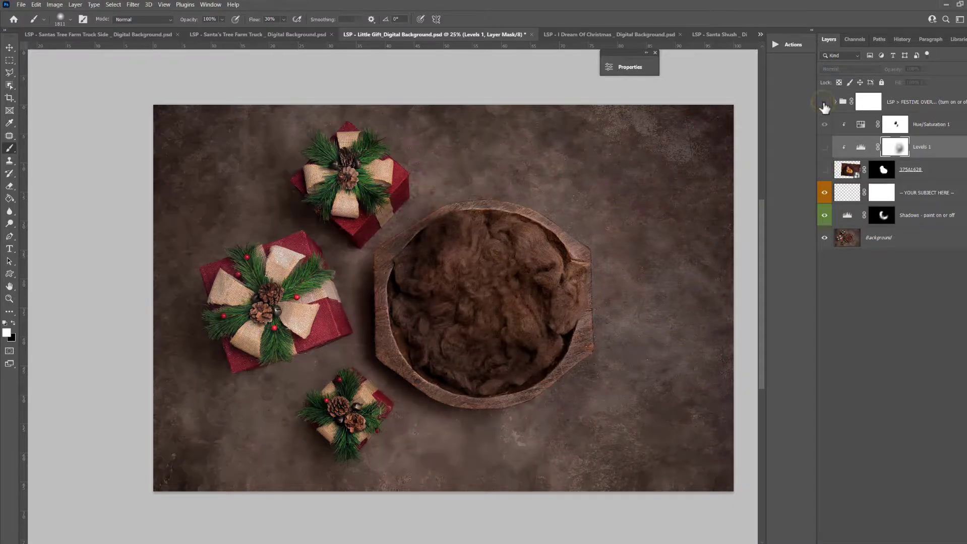
click(824, 104)
click(824, 103)
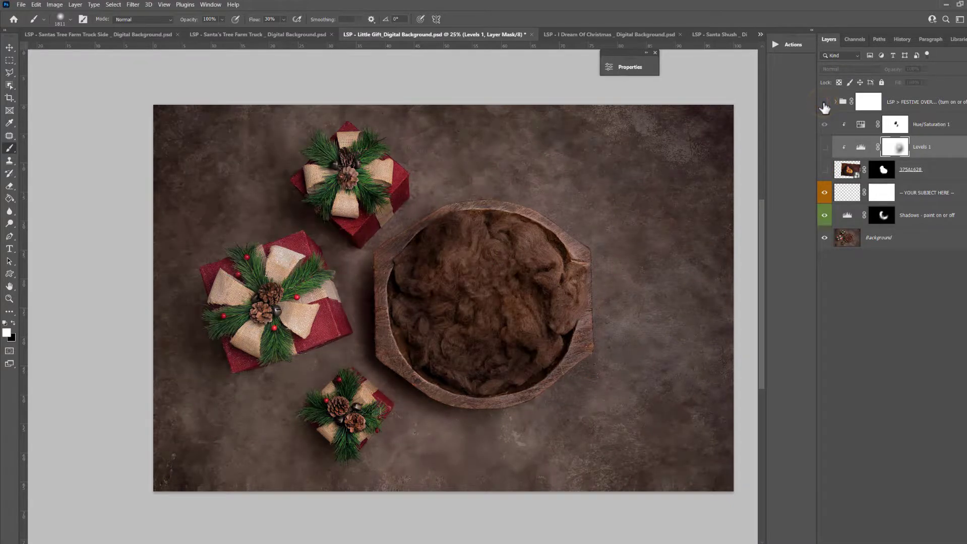